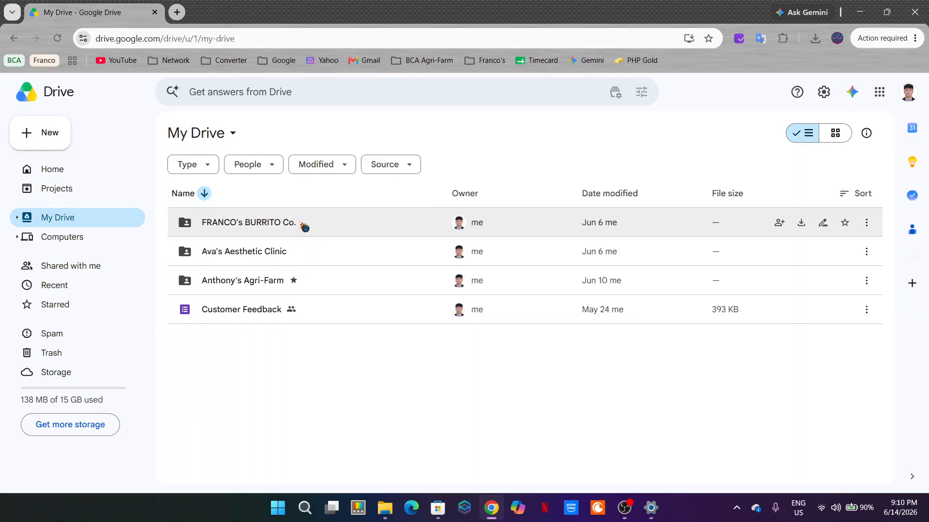
Step: Open the DS_IR JUNE 2026 folder under FRANCO's BURRITO Co., Franco's - UNITOP, Daily Sales / Inventory Report
double_click(322, 226)
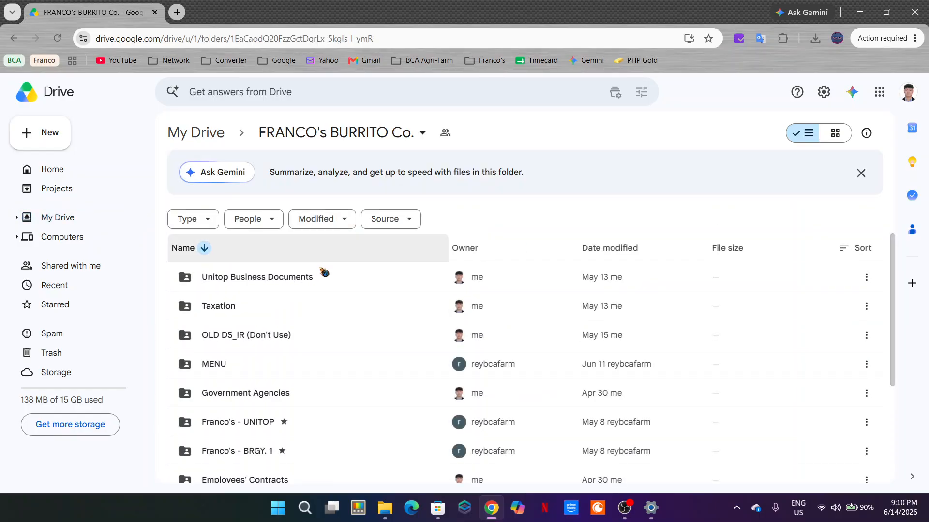
scroll(317, 358, down, 3)
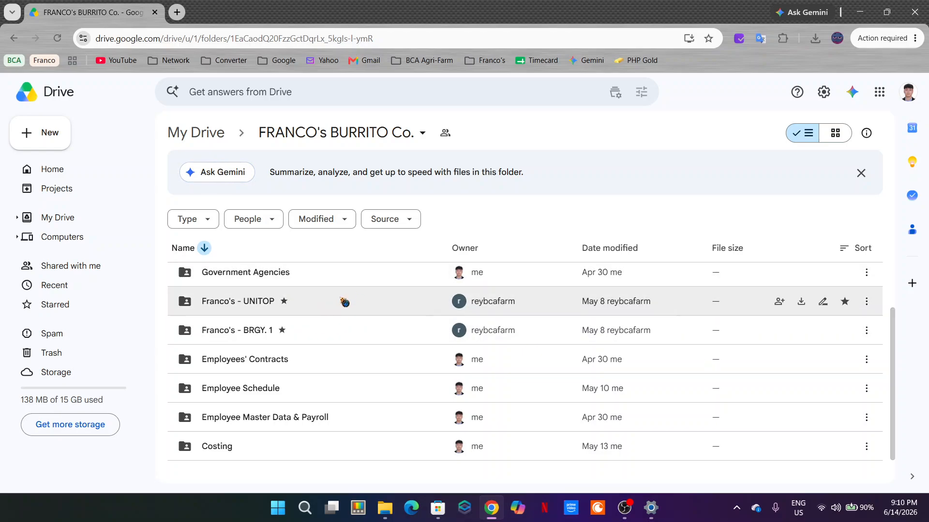
double_click(345, 302)
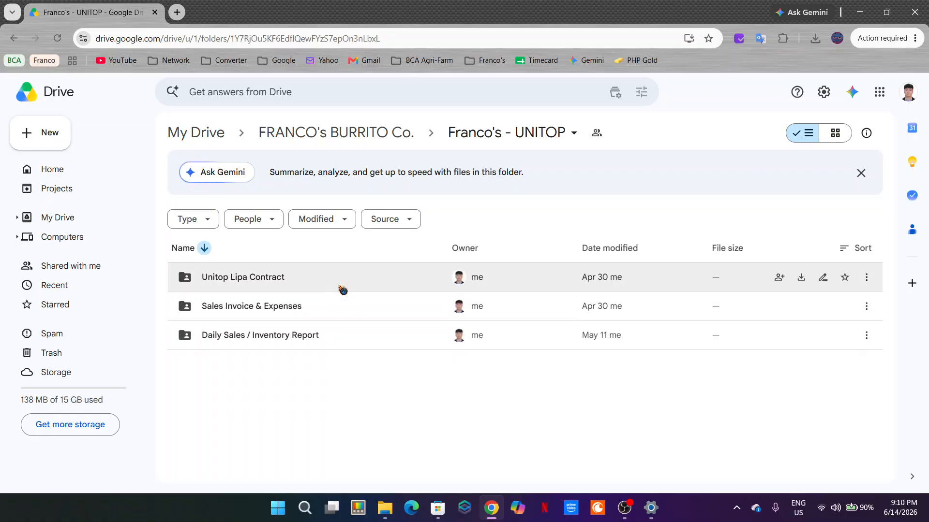
double_click(342, 334)
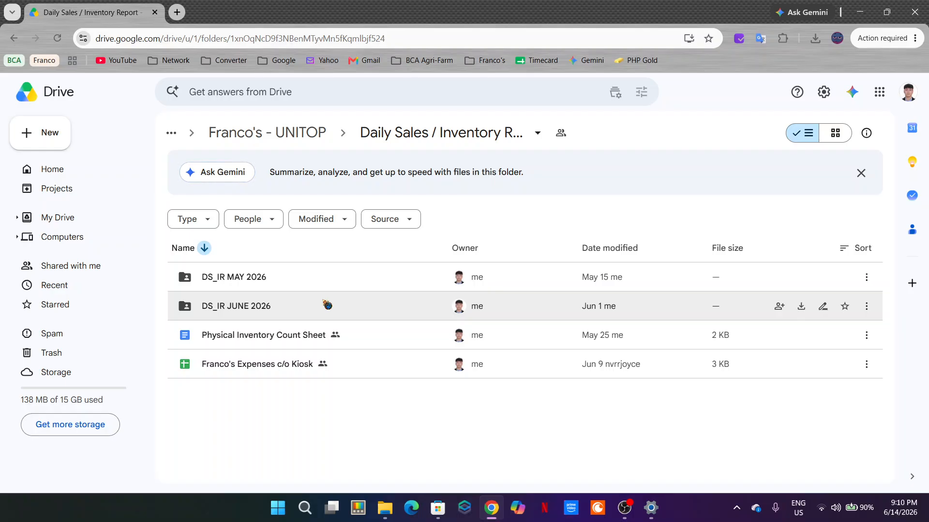
double_click(327, 306)
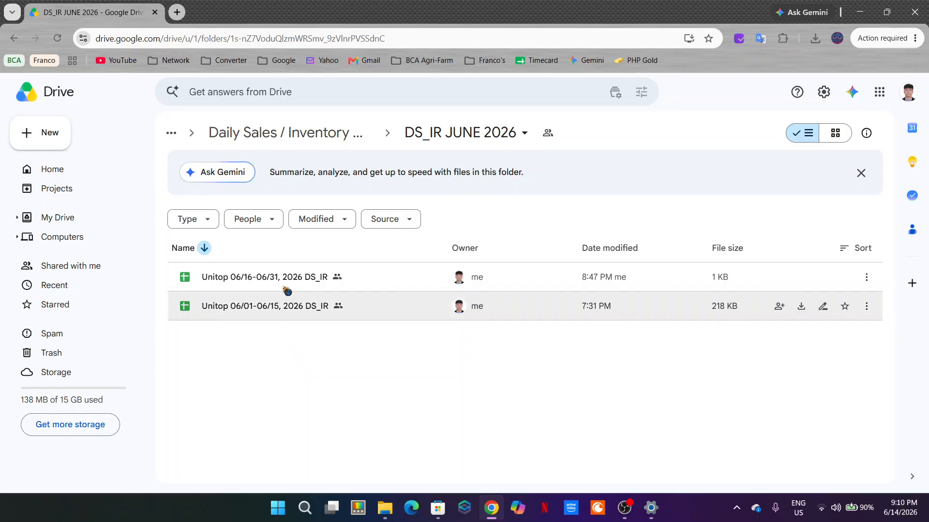
click(285, 282)
click(304, 371)
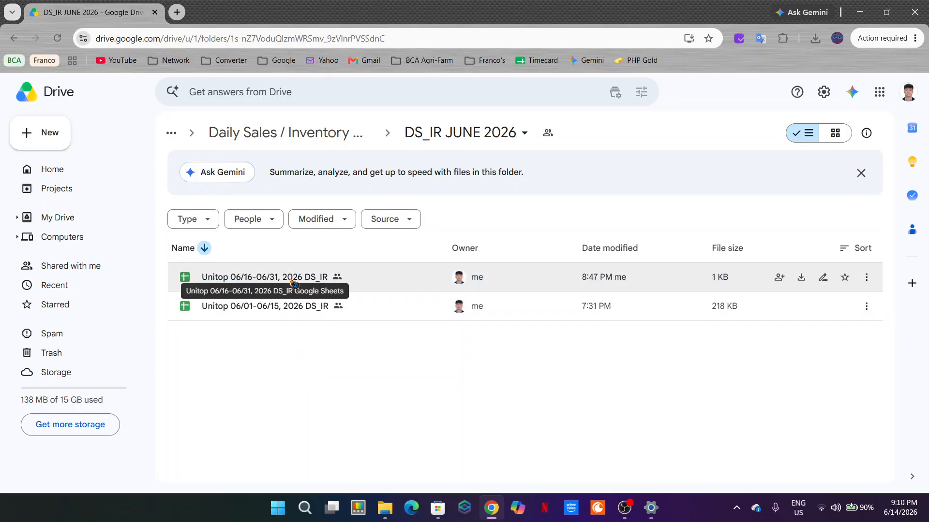
right_click(280, 351)
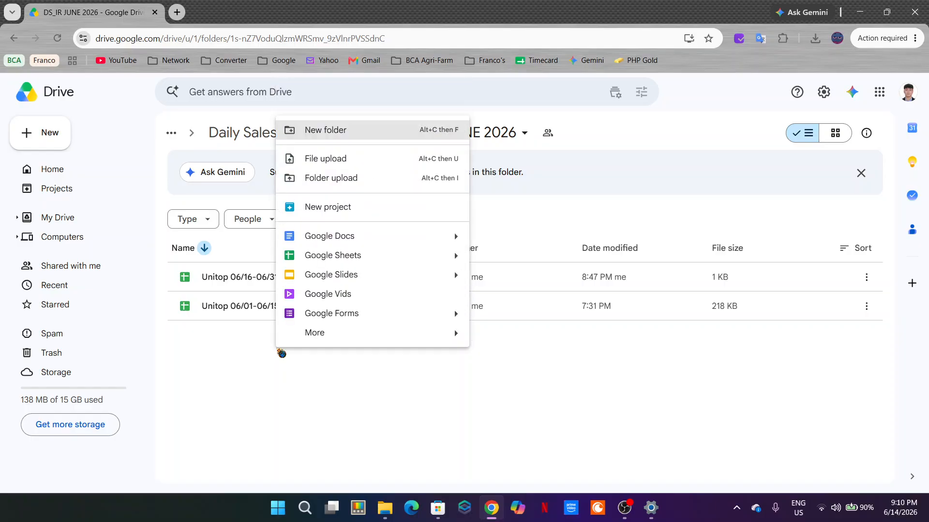
mouse_move(452, 258)
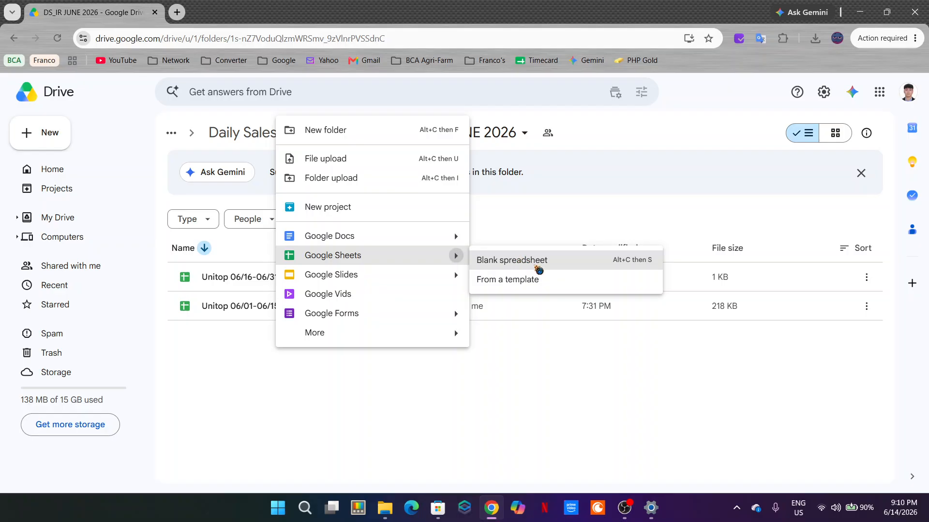
click(498, 373)
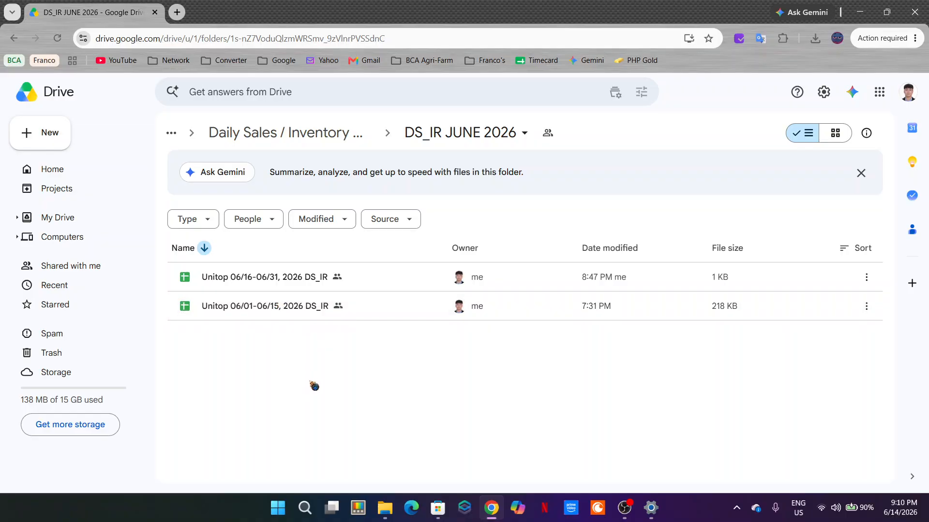
Step: Open the Unitop 06/01-06/15, 2026 DS_IR spreadsheet and go to the inventory audit summary on its 6/15 sheet
double_click(318, 314)
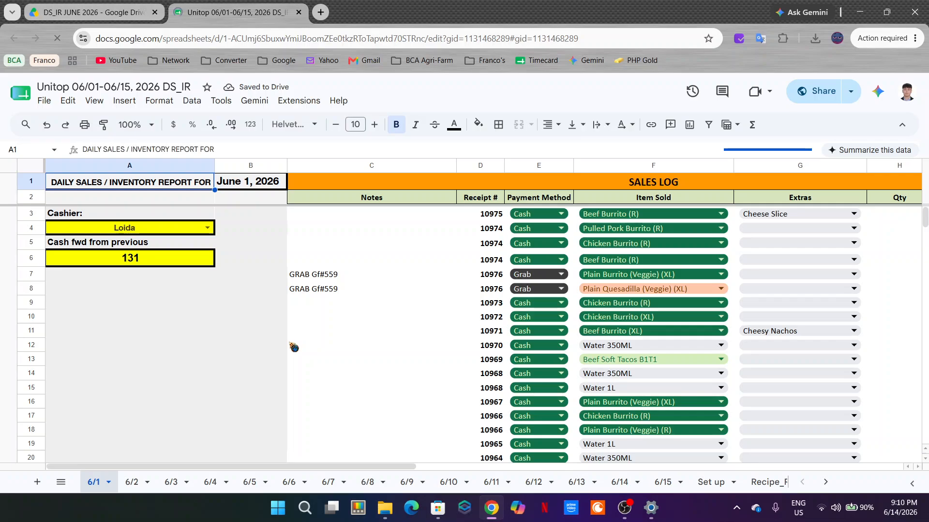
click(675, 480)
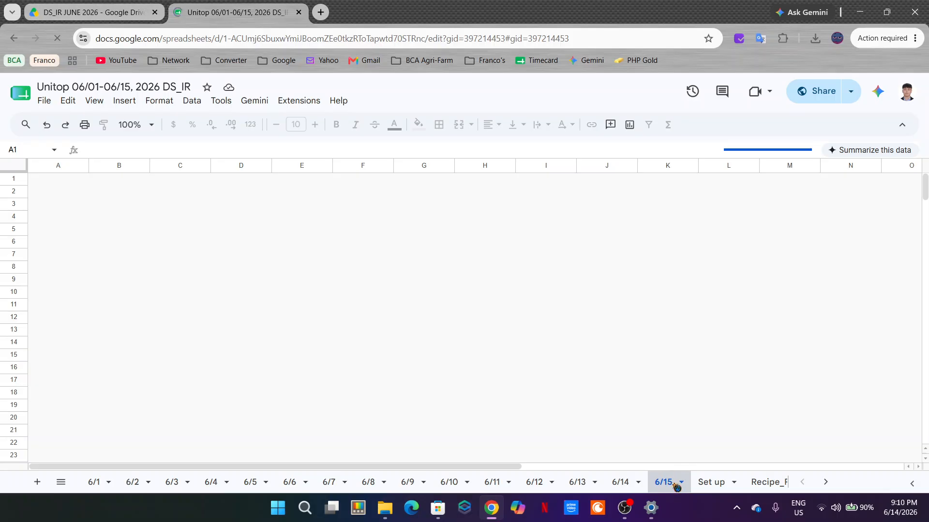
drag(600, 467, 871, 466)
Step: Select the 6/15, Set up and Recipe_Ref sheets together and start copying them to an existing spreadsheet
click(765, 483)
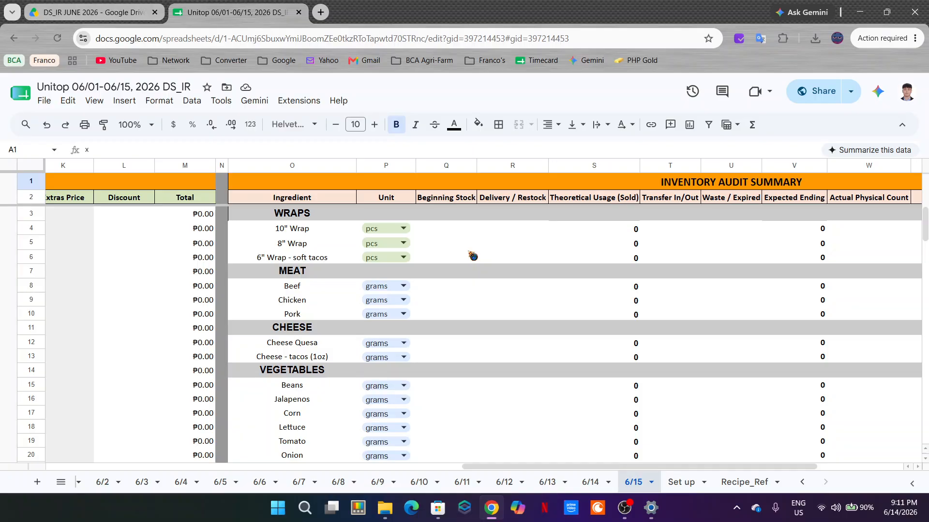
right_click(743, 485)
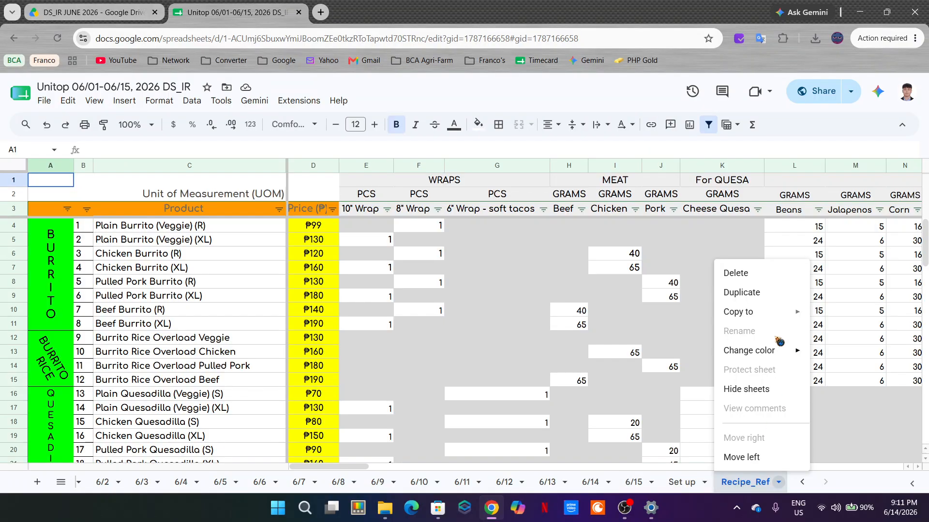
click(637, 482)
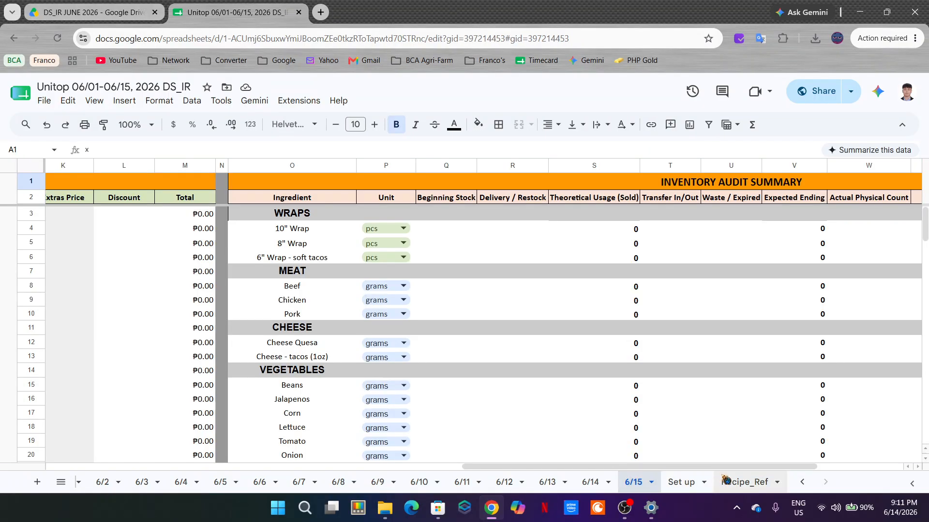
right_click(745, 489)
mouse_move(774, 321)
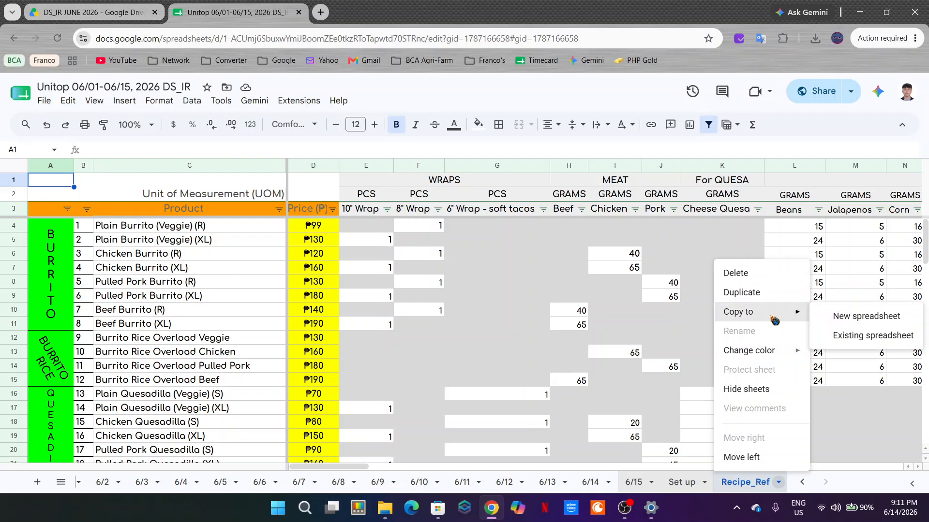
click(852, 337)
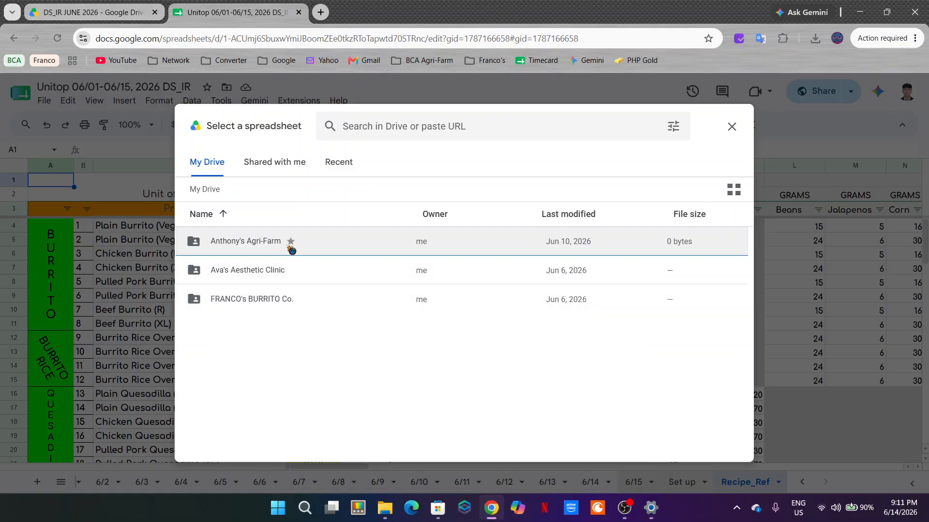
Step: Copy the selected sheets into Unitop 06/16-06/31, 2026 DS_IR from the Franco's - UNITOP DS_IR JUNE 2026 folder, and open that spreadsheet
double_click(296, 303)
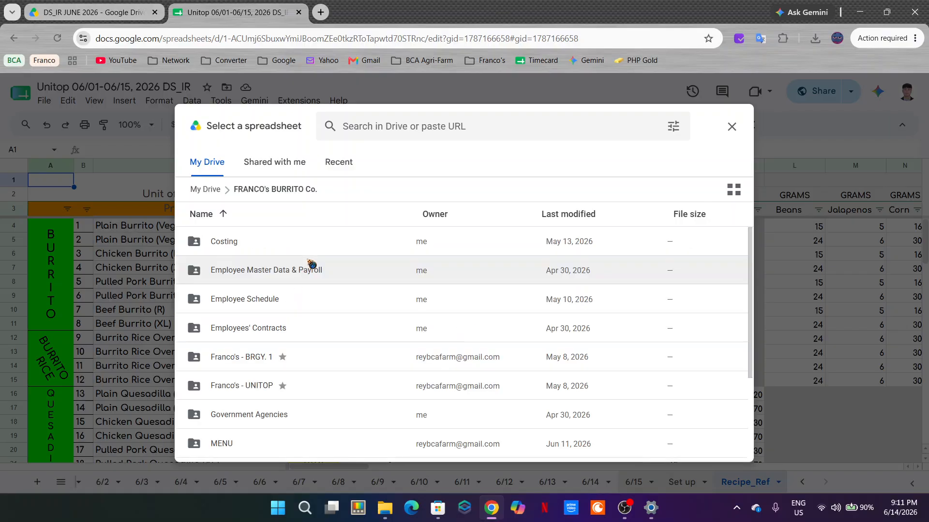
double_click(314, 385)
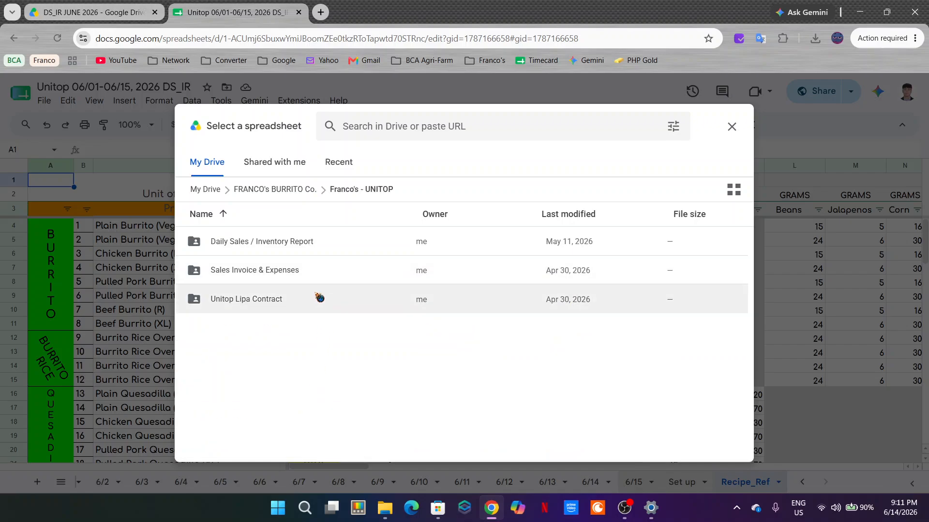
double_click(325, 253)
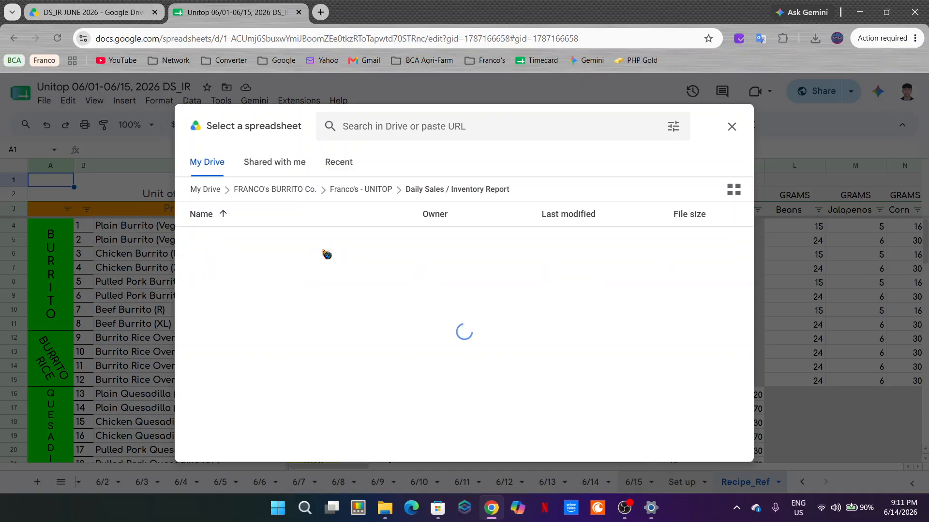
double_click(321, 247)
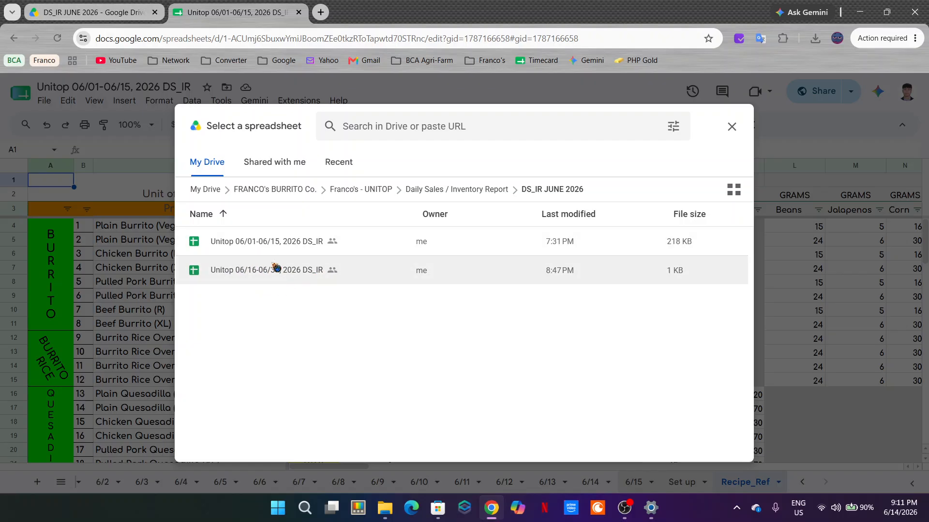
click(289, 271)
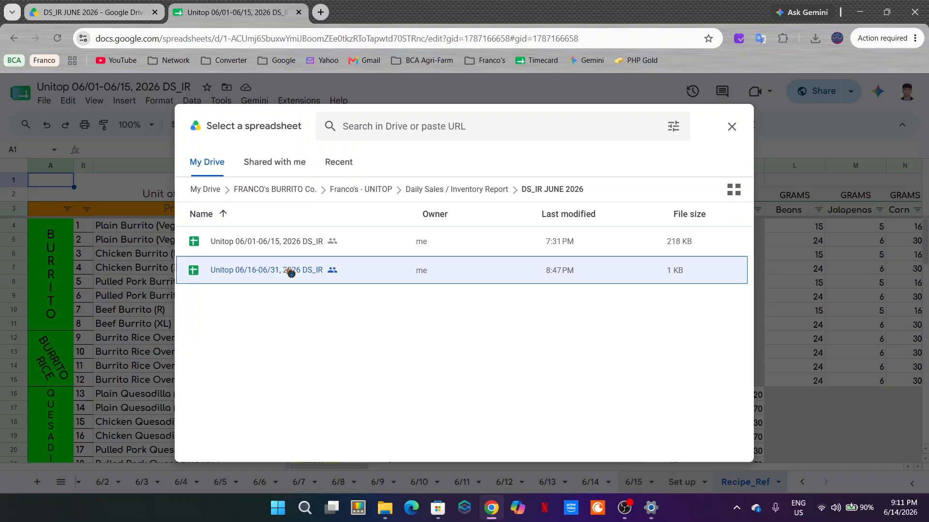
click(706, 448)
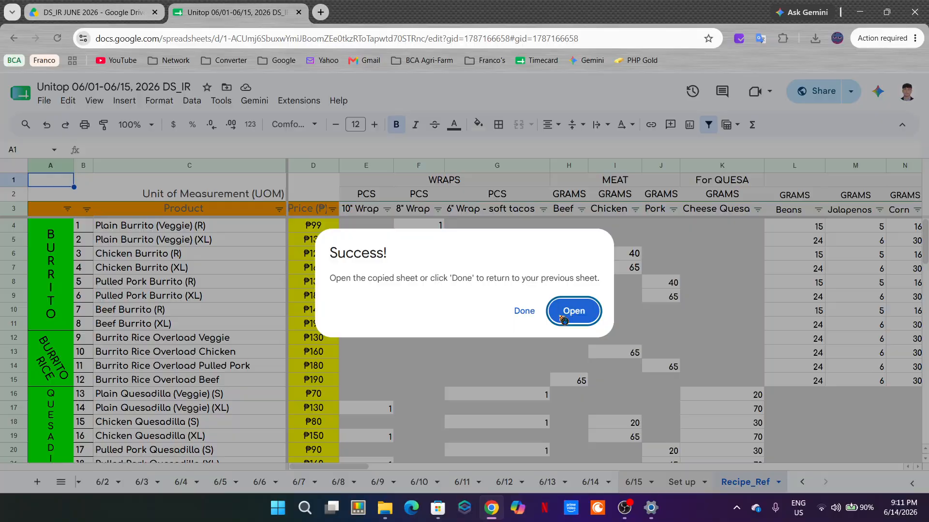
click(567, 314)
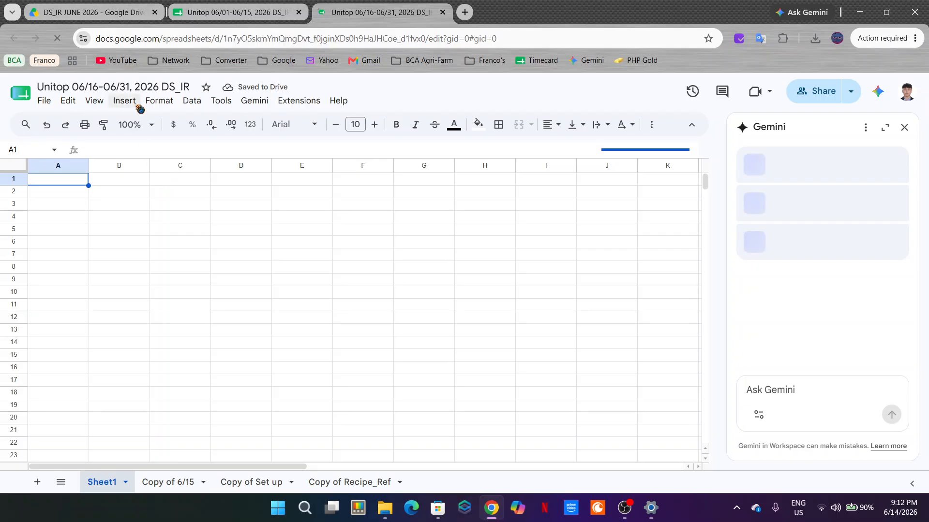
Step: Close the Gemini side panel and delete the empty Sheet1 from the 06/16-06/31 spreadsheet
click(904, 128)
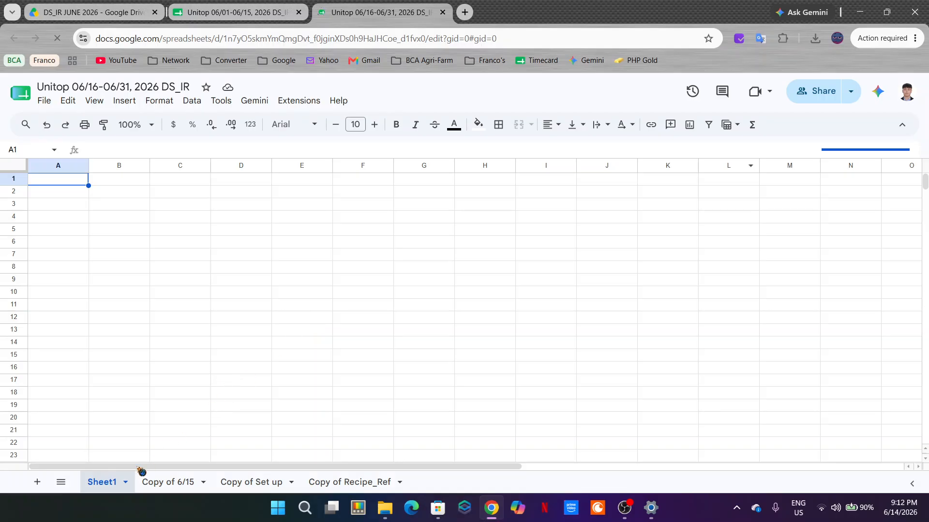
click(123, 490)
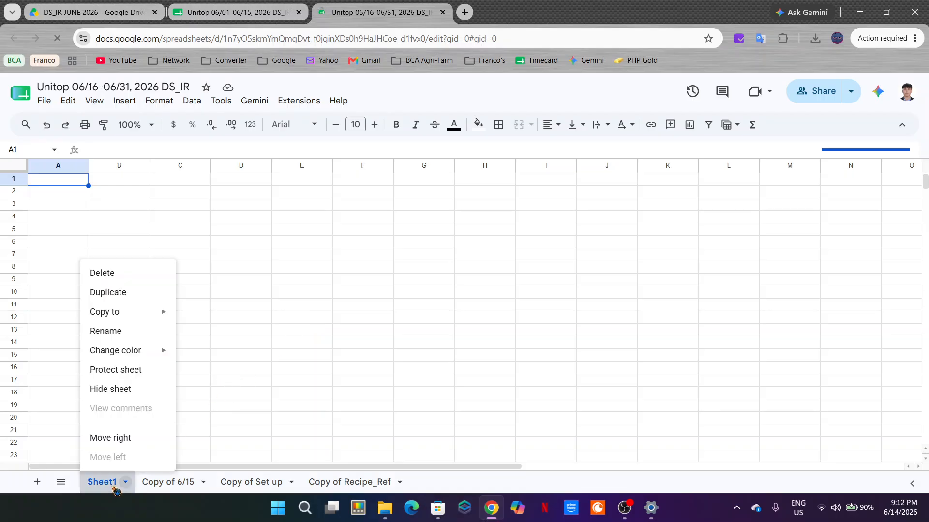
click(146, 272)
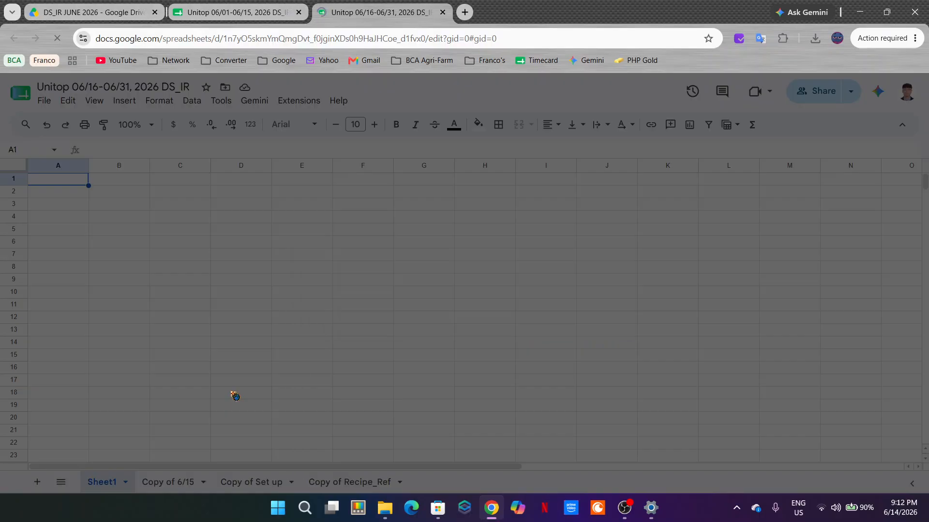
click(594, 314)
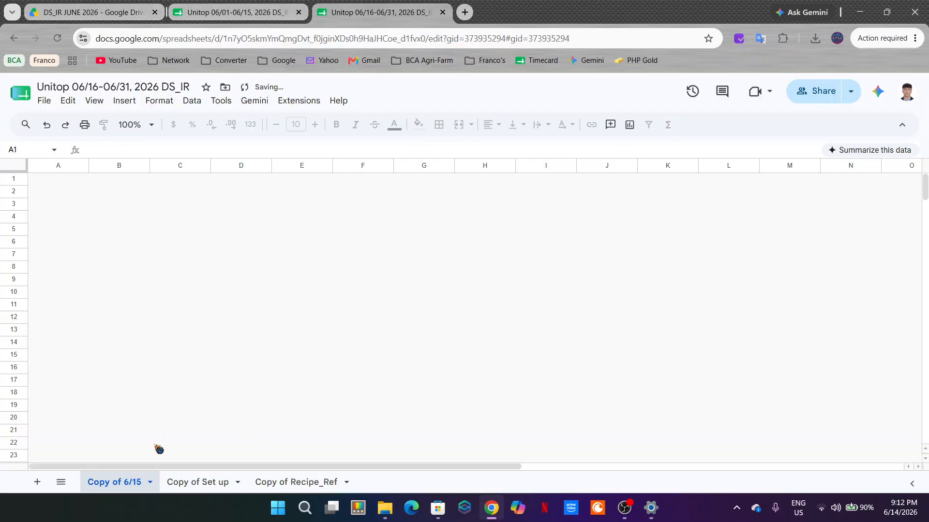
Step: Rename the "Copy of 6/15" sheet as 6/16
right_click(117, 482)
click(130, 335)
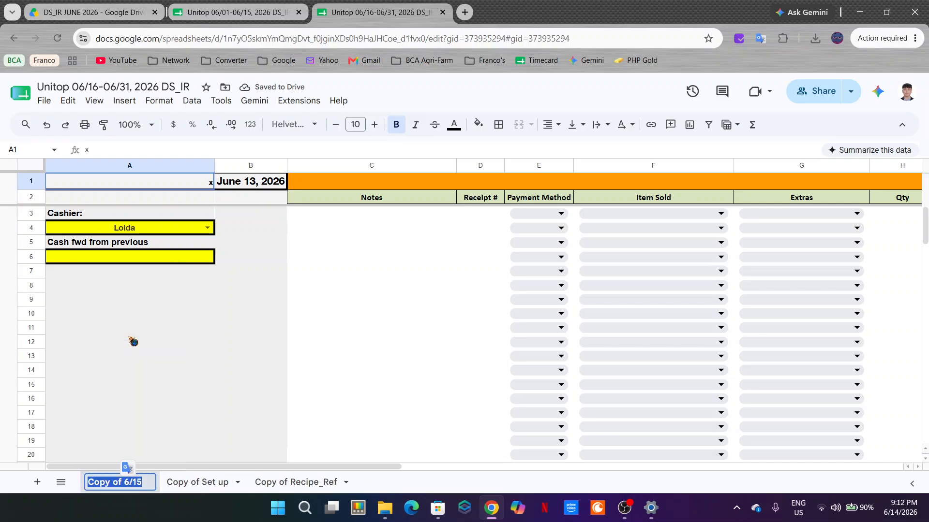
text(6/16)
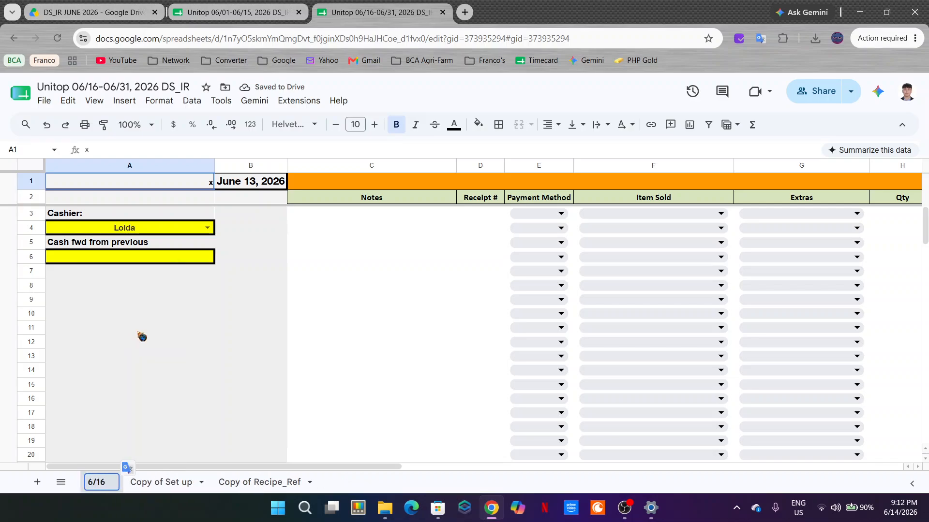
key(Return)
click(142, 337)
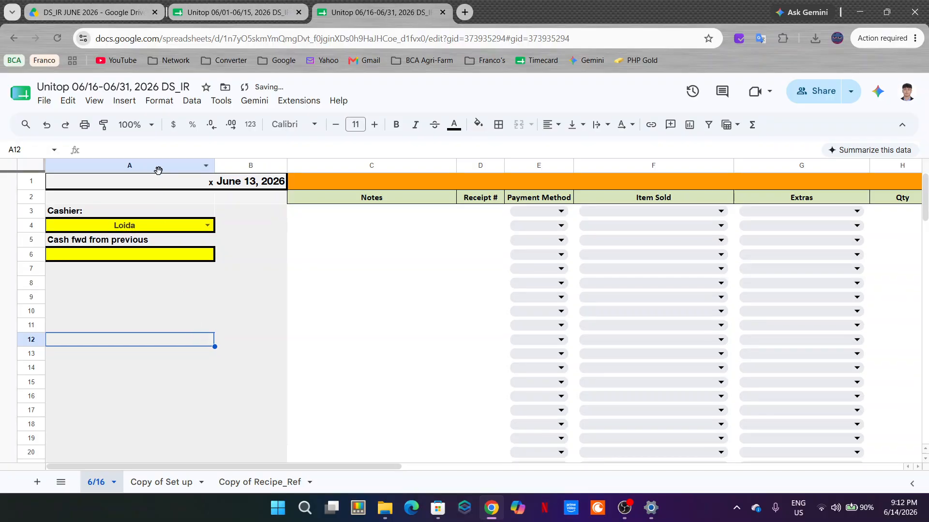
Step: In the 06/01-06/15 spreadsheet, copy the title "DAILY SALES / INVENTORY REPORT FOR" from cell A1 of sheet 6/14 into A1 of sheet 6/15
click(182, 186)
key(ctrl+shift+Tab)
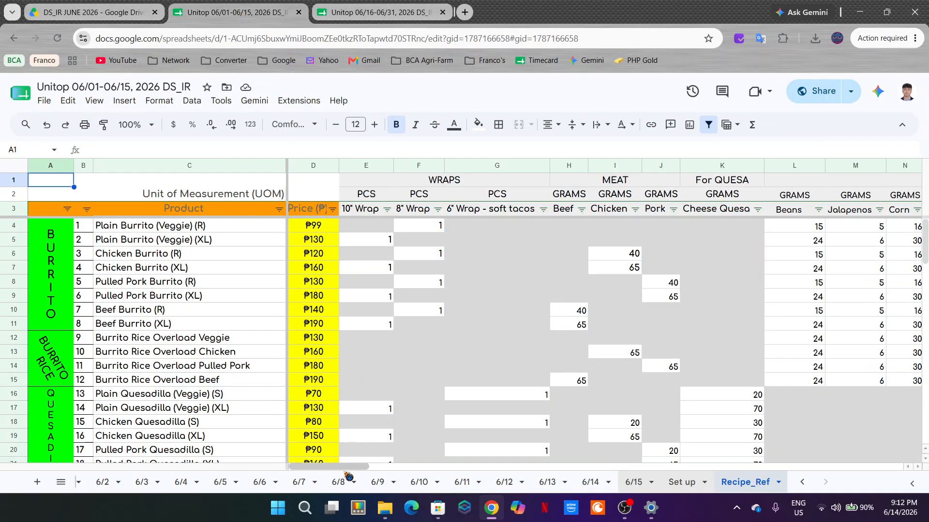
click(631, 482)
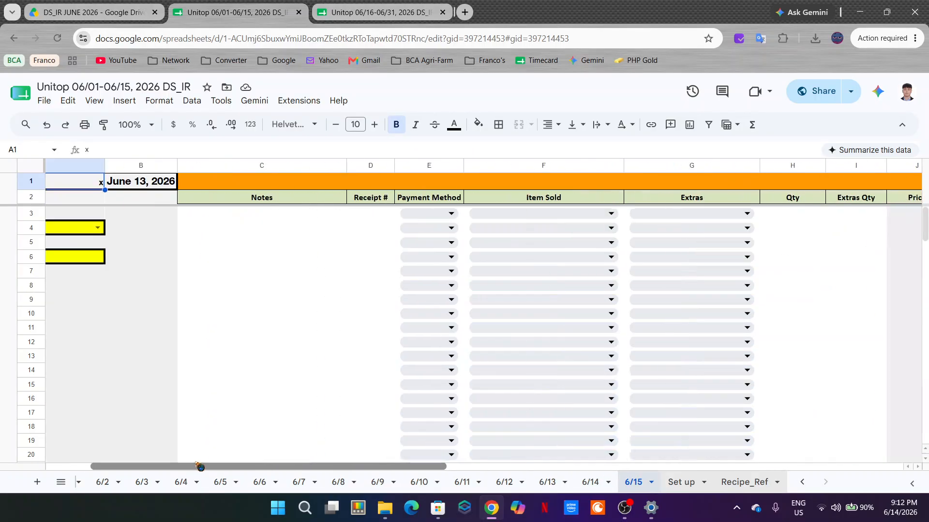
click(598, 483)
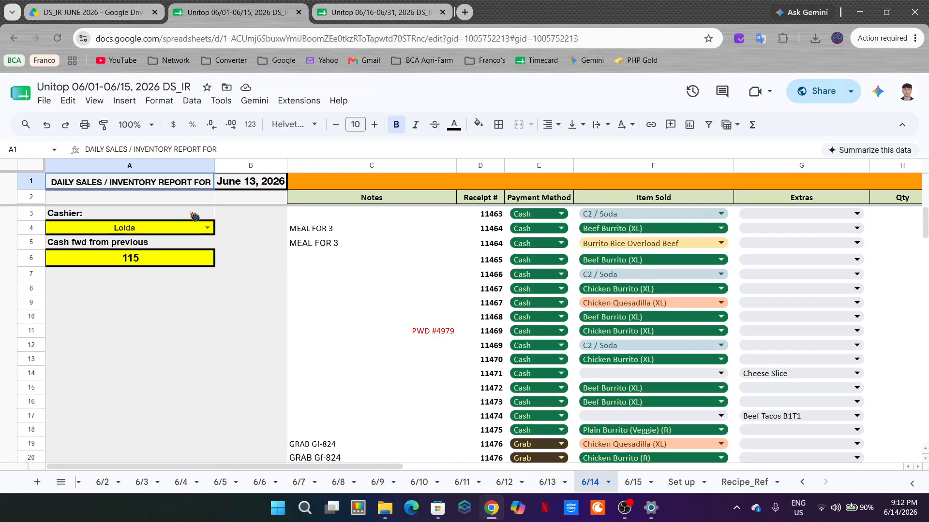
click(624, 508)
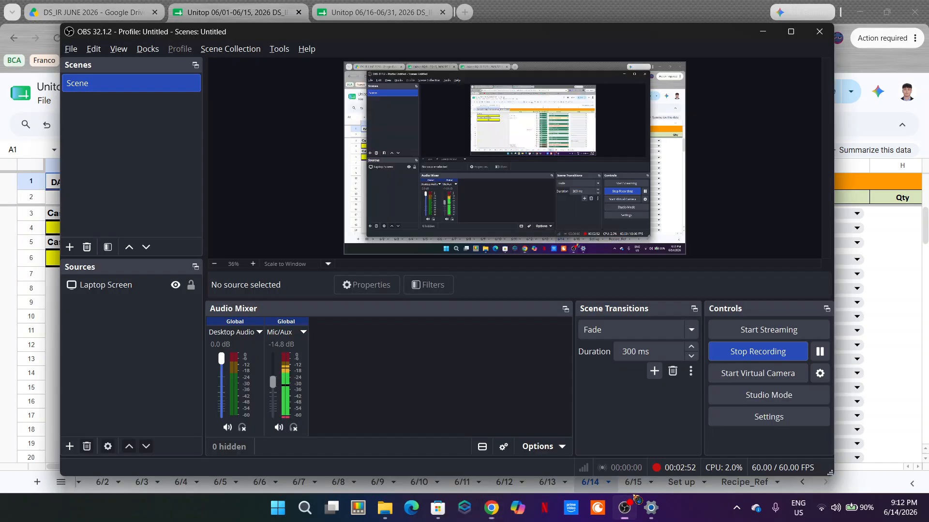
click(633, 482)
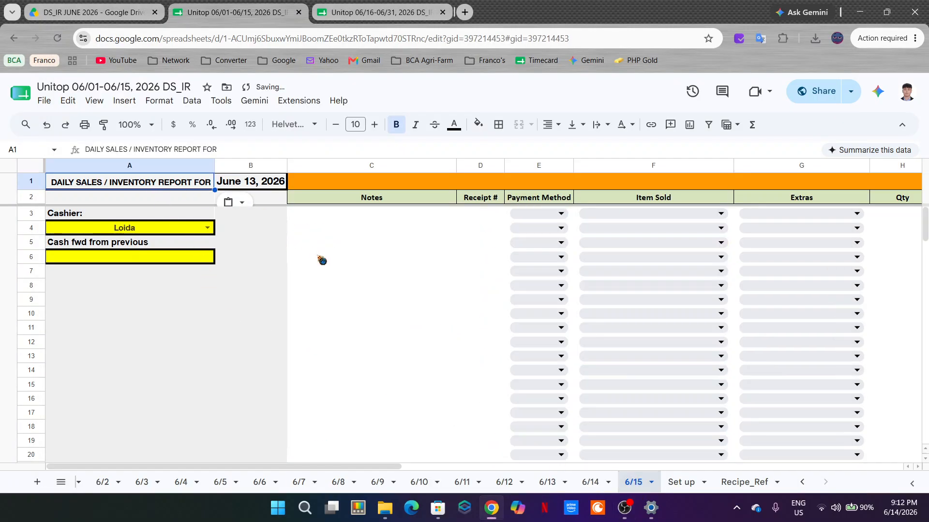
Step: In the 06/16-06/31 spreadsheet, paste the copied report title into A1 of sheet 6/16 and set the date in B1 to June 16, 2026
key(ctrl+Tab)
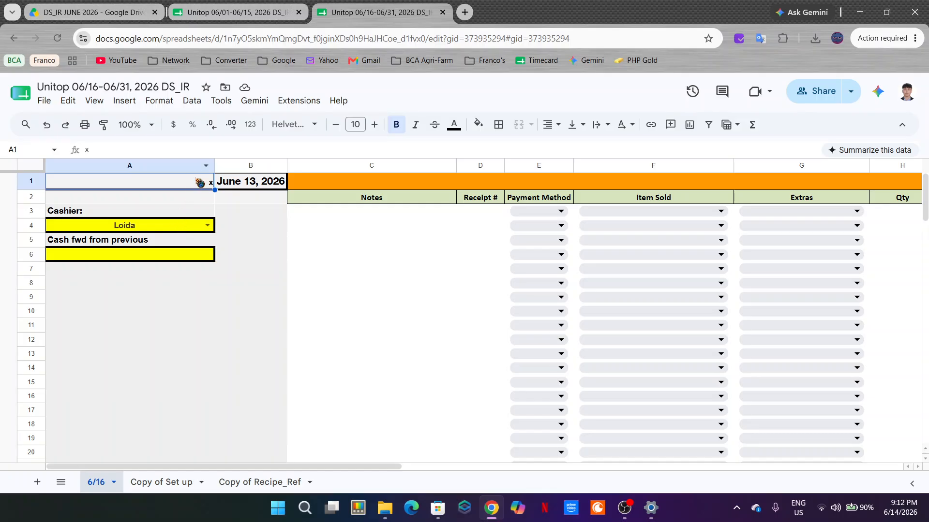
key(ctrl+v)
click(259, 215)
double_click(248, 182)
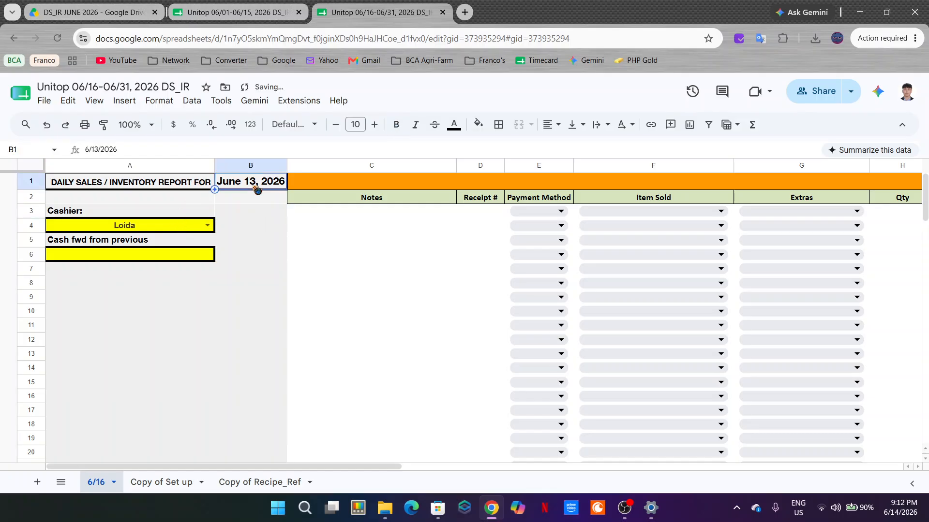
click(232, 273)
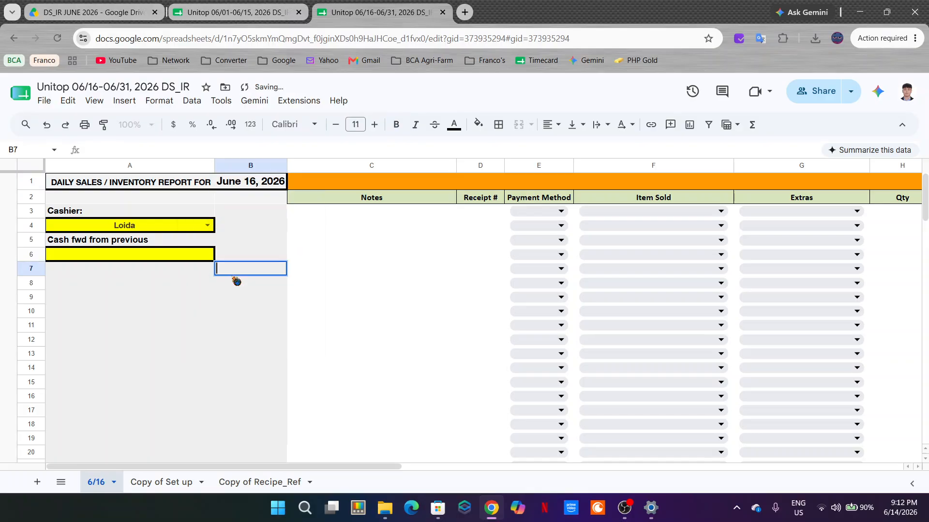
click(330, 271)
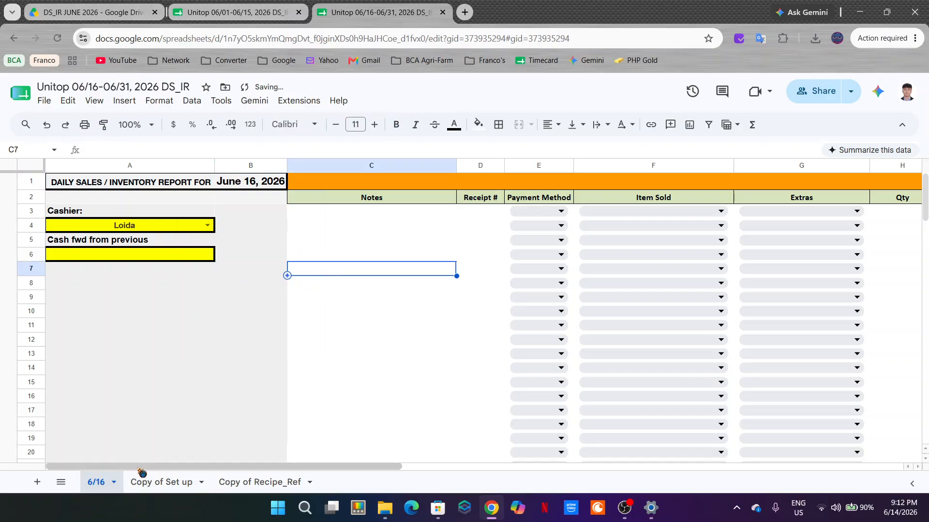
Step: Check the Price and Beginning Stock formulas on sheet 6/16, and rename the "Copy of Set up" sheet as Set up
drag(152, 467, 276, 450)
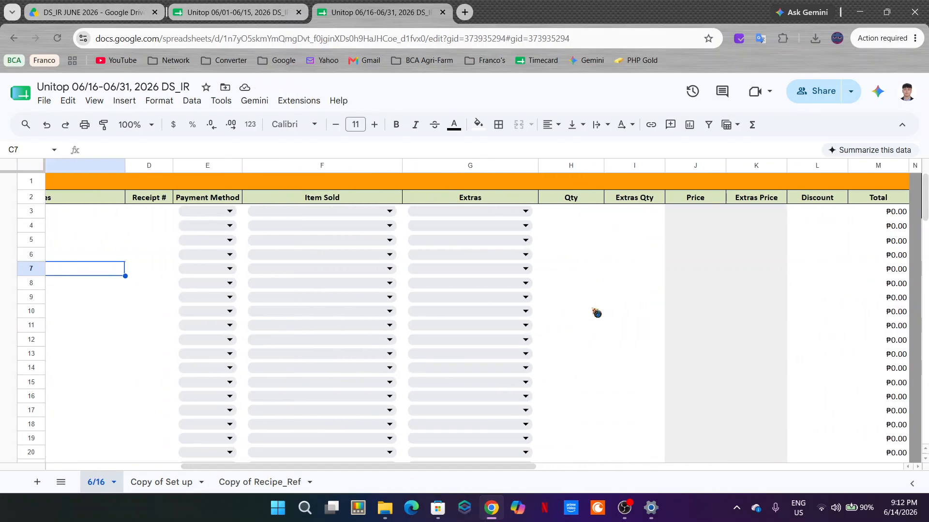
click(683, 217)
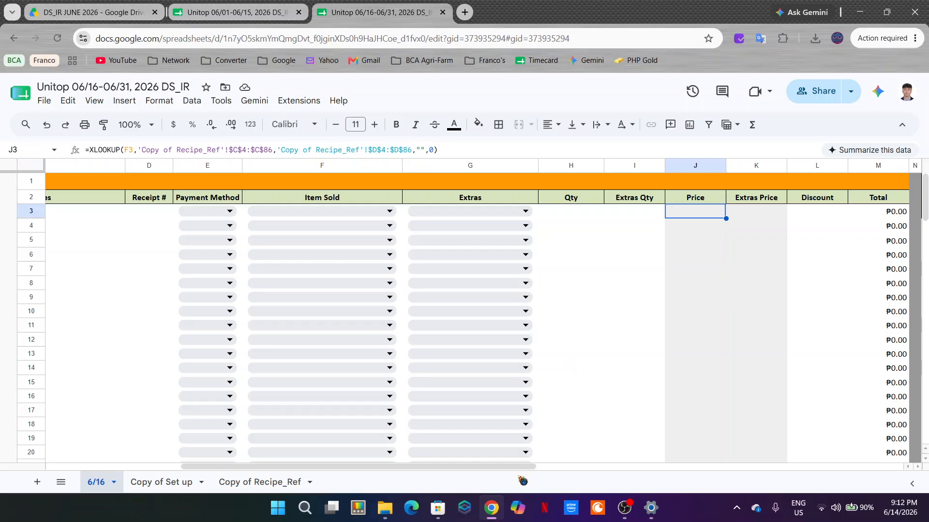
drag(508, 468, 748, 469)
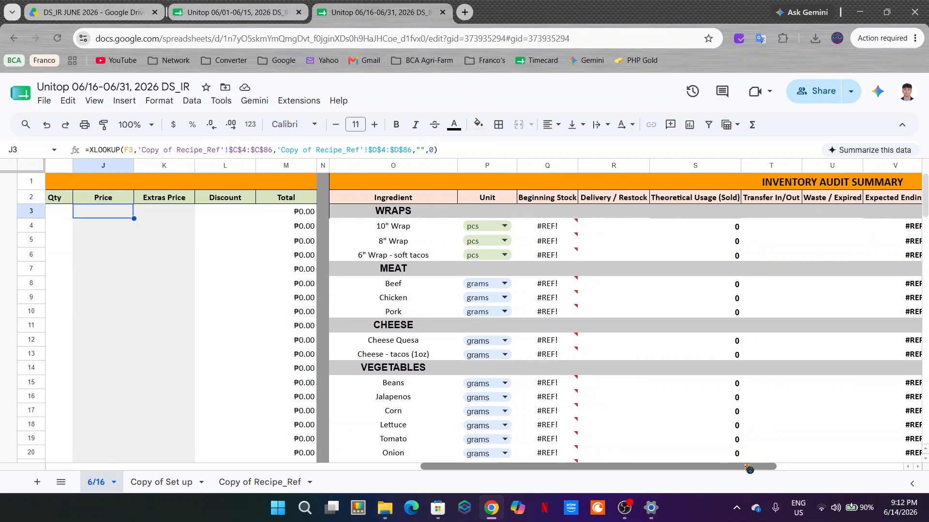
mouse_move(570, 232)
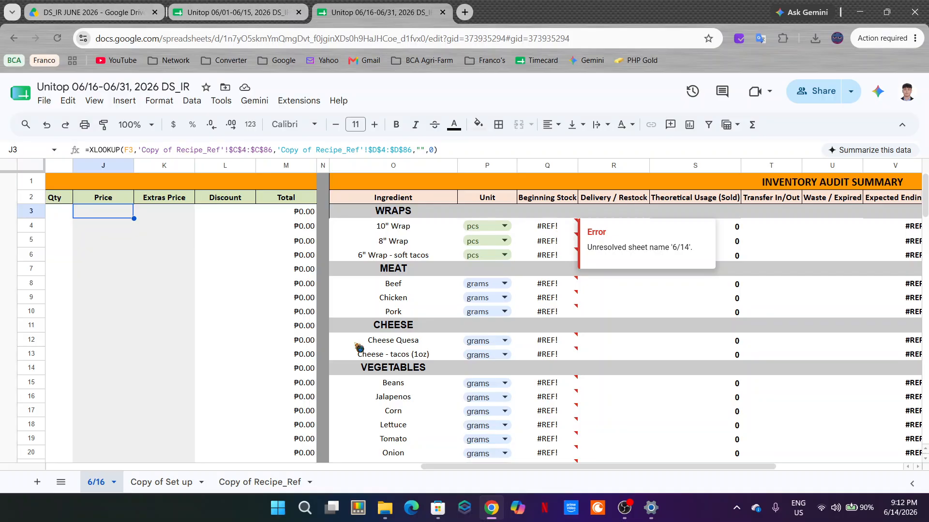
right_click(188, 482)
click(181, 332)
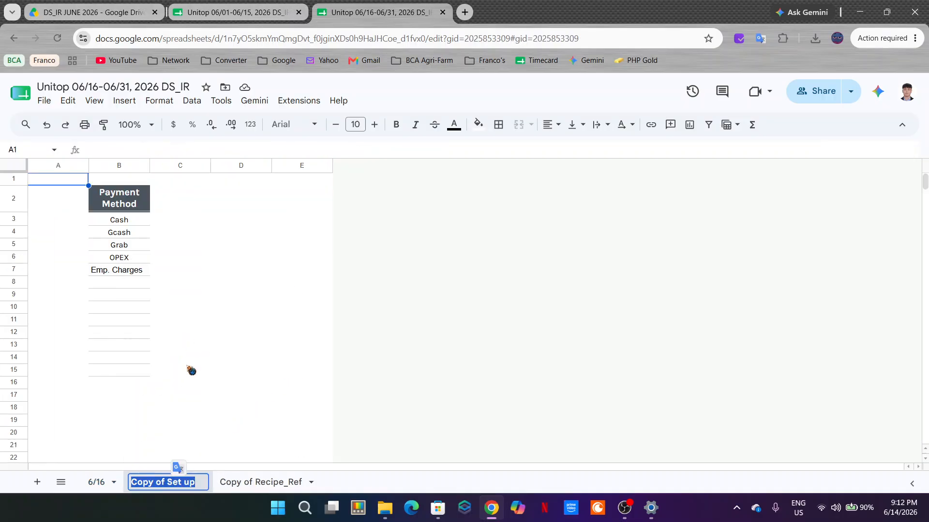
click(168, 482)
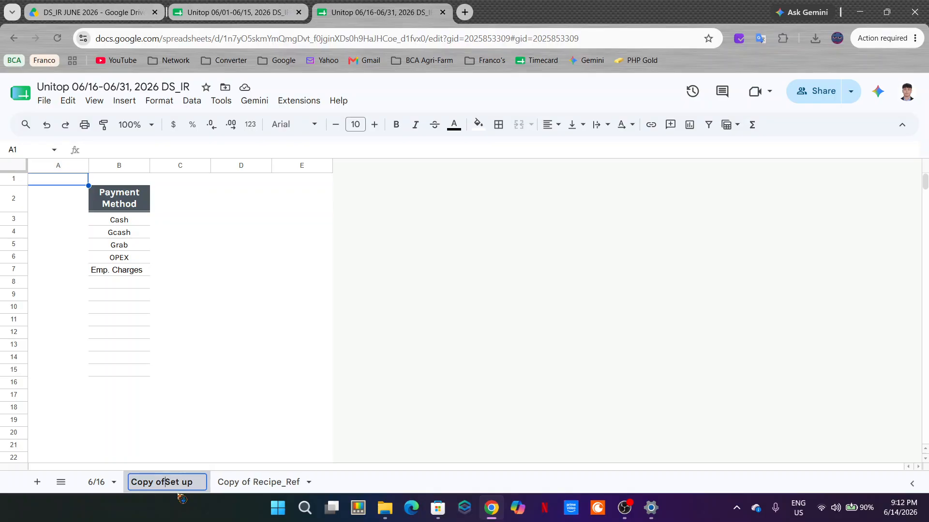
key(BackSpace)
key(BackSpace)
key(BackSpace)
key(BackSpace)
key(BackSpace)
key(BackSpace)
key(BackSpace)
key(BackSpace)
Step: Rename the "Copy of Recipe_Ref" sheet as Recipe_Ref
right_click(190, 482)
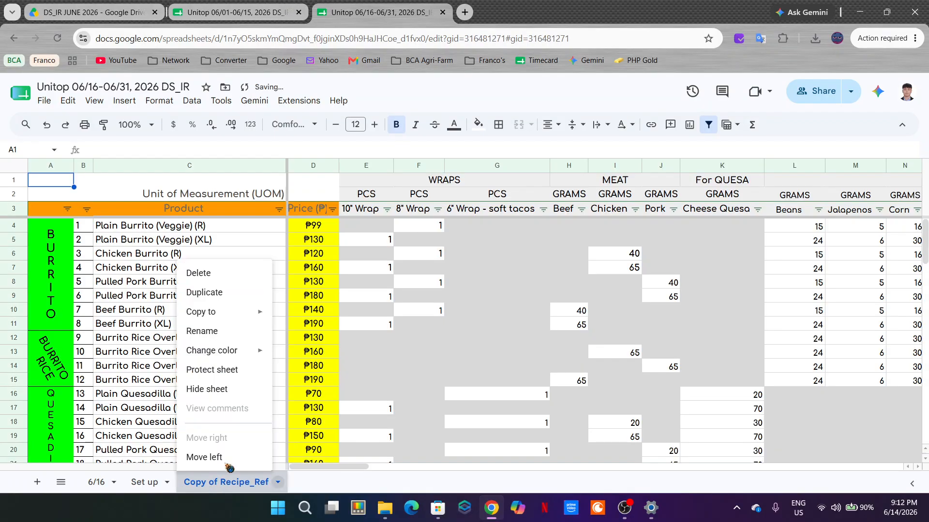
click(241, 387)
click(223, 484)
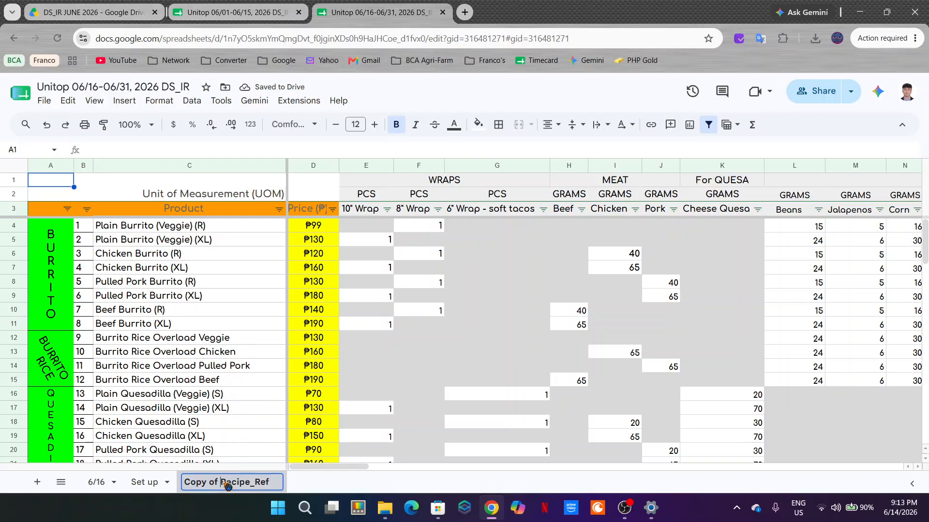
key(BackSpace)
key(BackSpace)
key(BackSpace)
key(BackSpace)
key(BackSpace)
key(BackSpace)
key(BackSpace)
key(BackSpace)
key(Return)
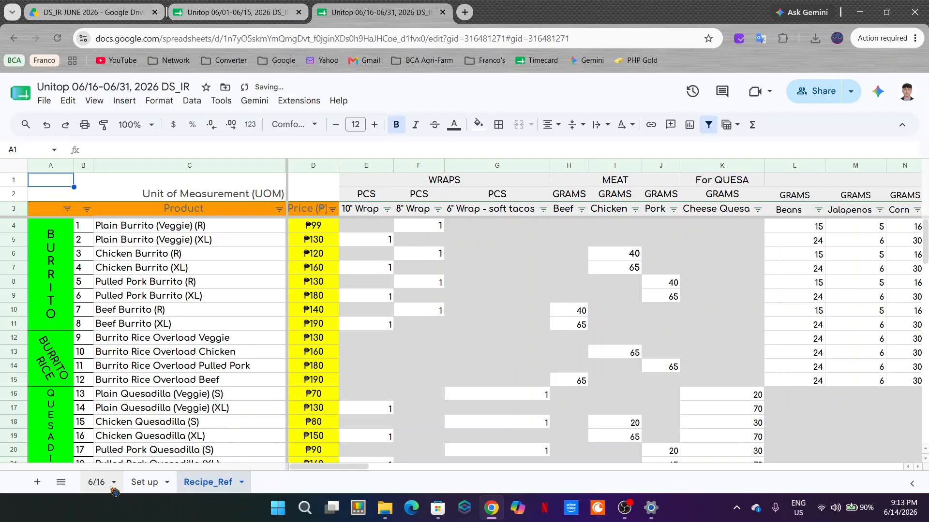
Step: Return to sheet 6/16 and examine the Beginning Stock formulas of the wraps in Q4:Q6
click(96, 482)
click(541, 229)
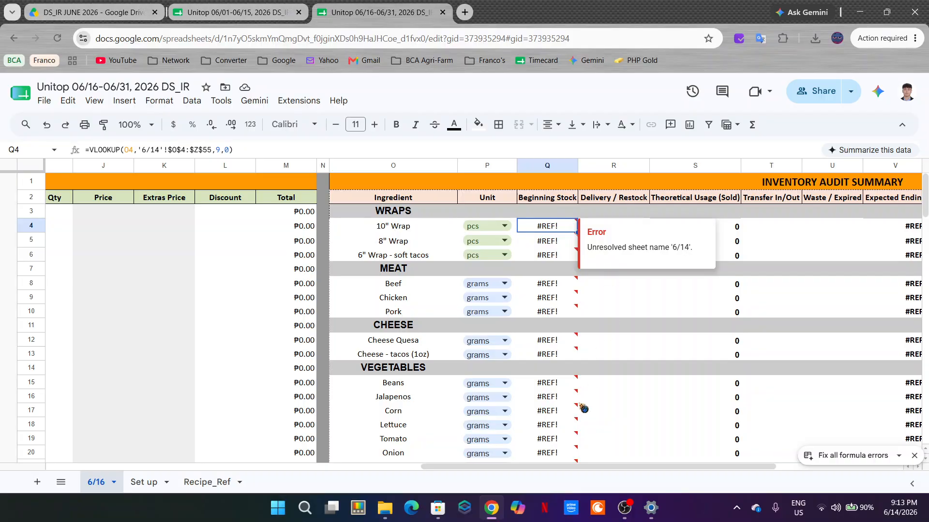
click(601, 344)
drag(549, 231, 574, 255)
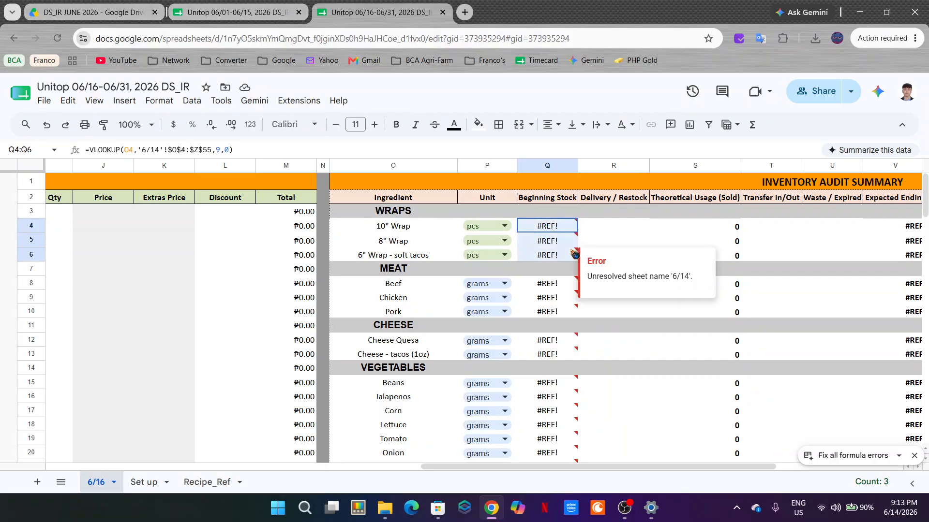
click(255, 10)
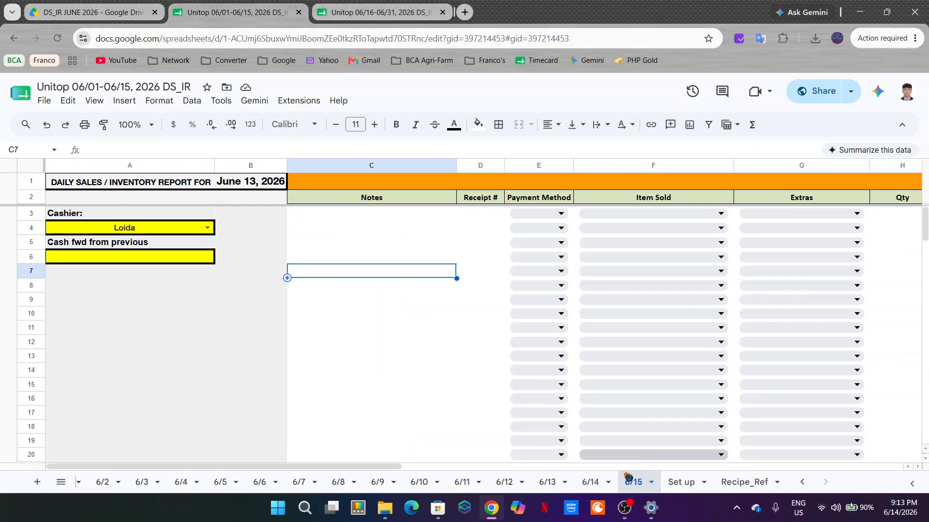
right_click(641, 491)
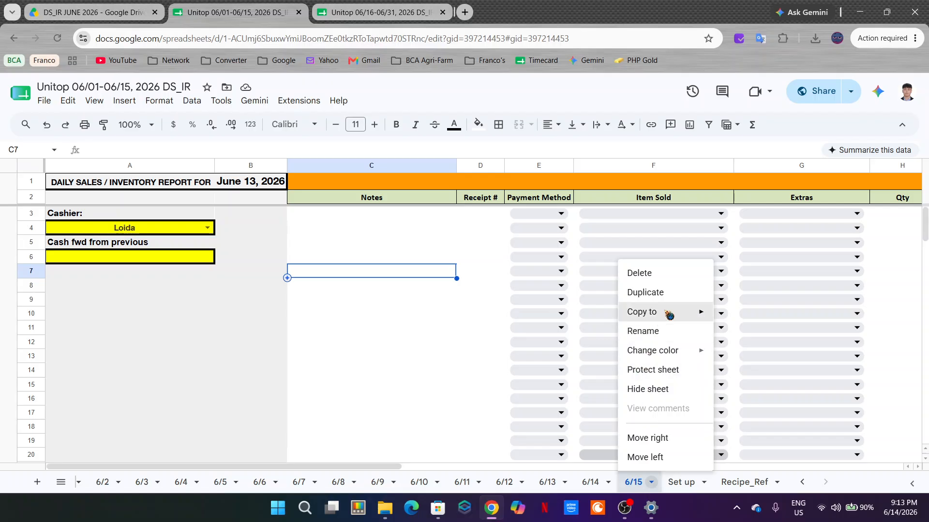
mouse_move(669, 313)
click(754, 336)
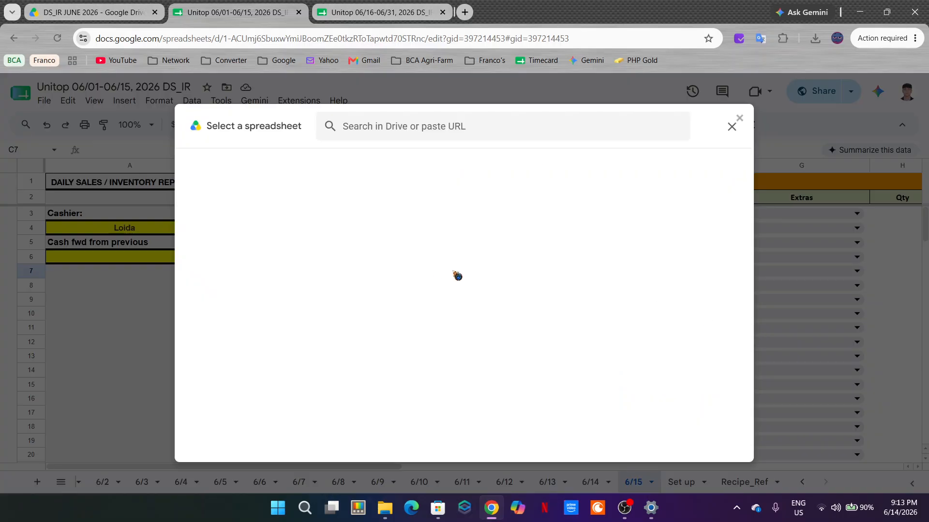
click(725, 128)
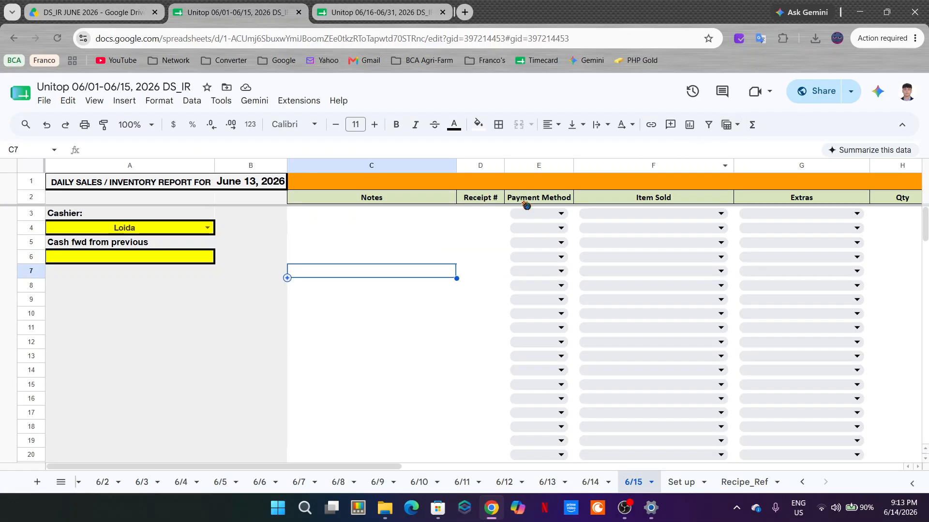
mouse_move(384, 467)
mouse_down()
mouse_move(528, 467)
mouse_move(373, 468)
mouse_up()
click(651, 482)
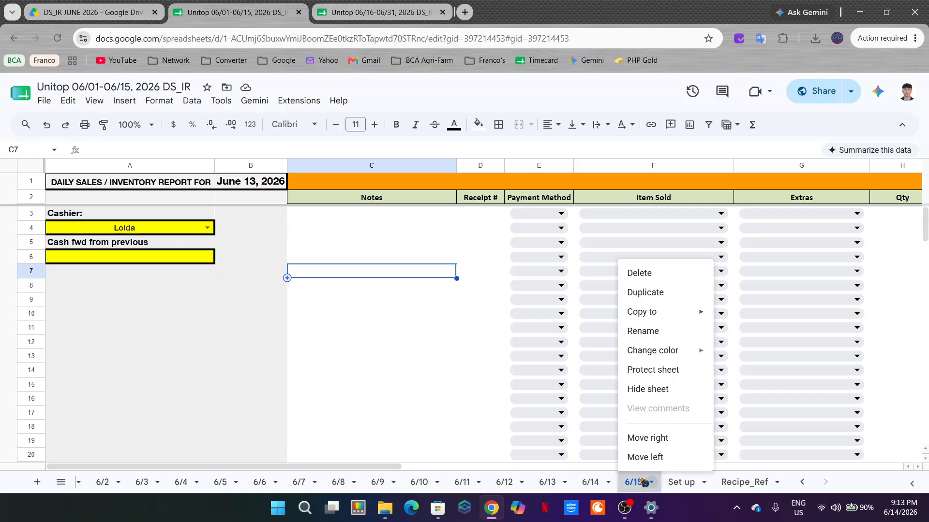
mouse_move(696, 313)
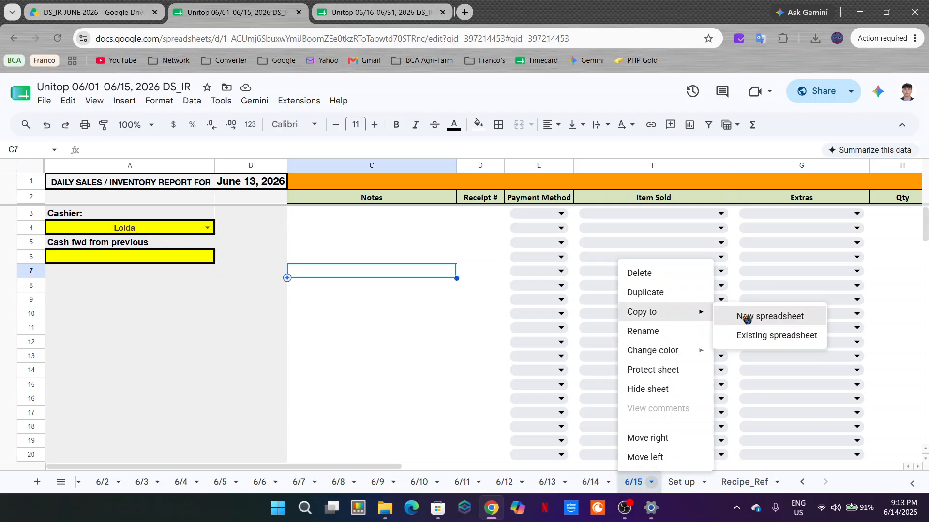
click(767, 335)
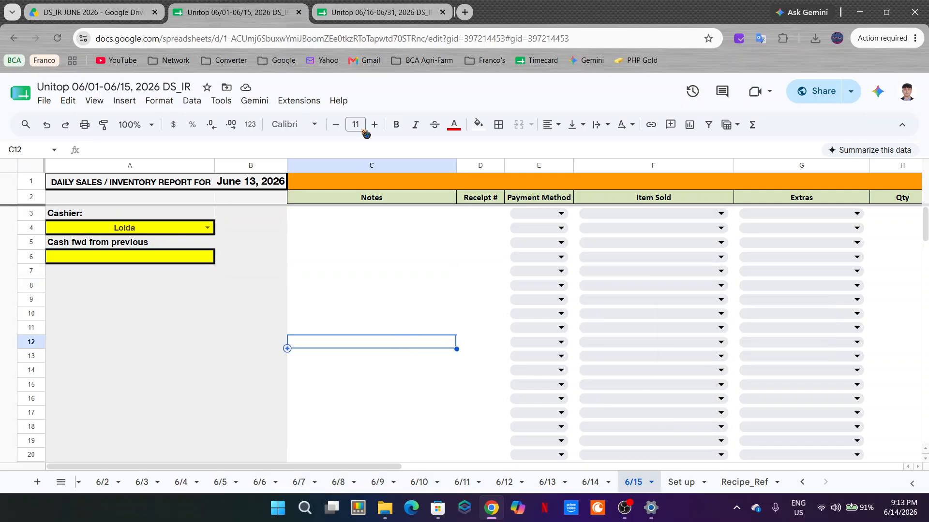
Step: In the 06/16-06/31 spreadsheet, change the 10" Wrap Beginning Stock formula in Q4 to =VLOOKUP(O4,'6/15'!$O$4:$Z$55,9,0)
click(387, 12)
click(601, 237)
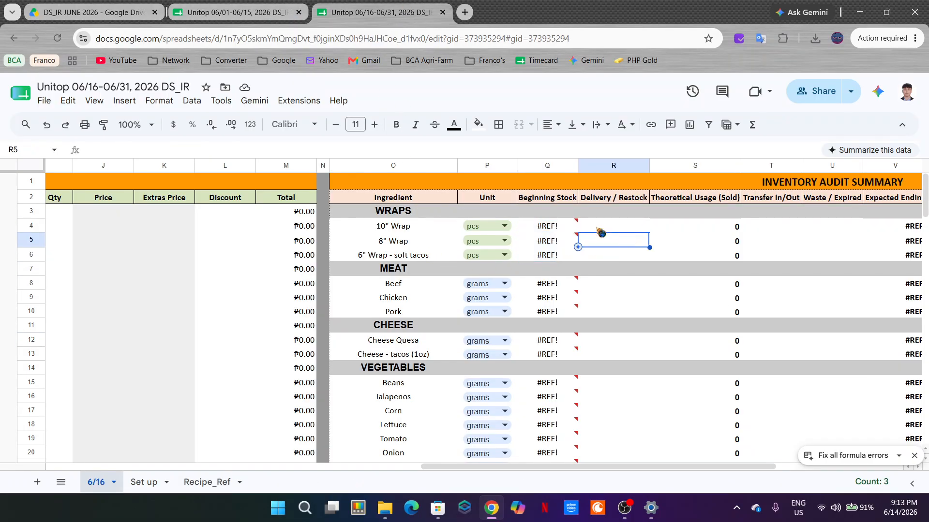
click(556, 227)
click(155, 150)
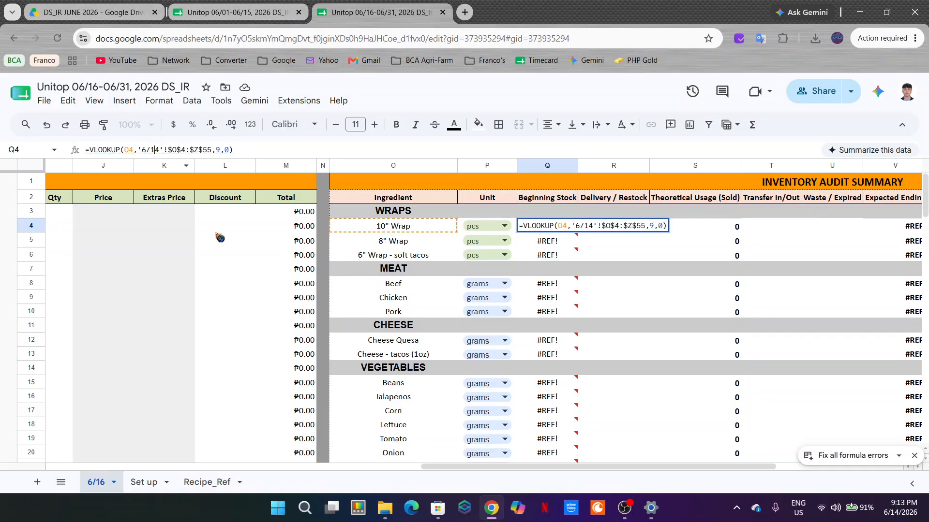
key(Delete)
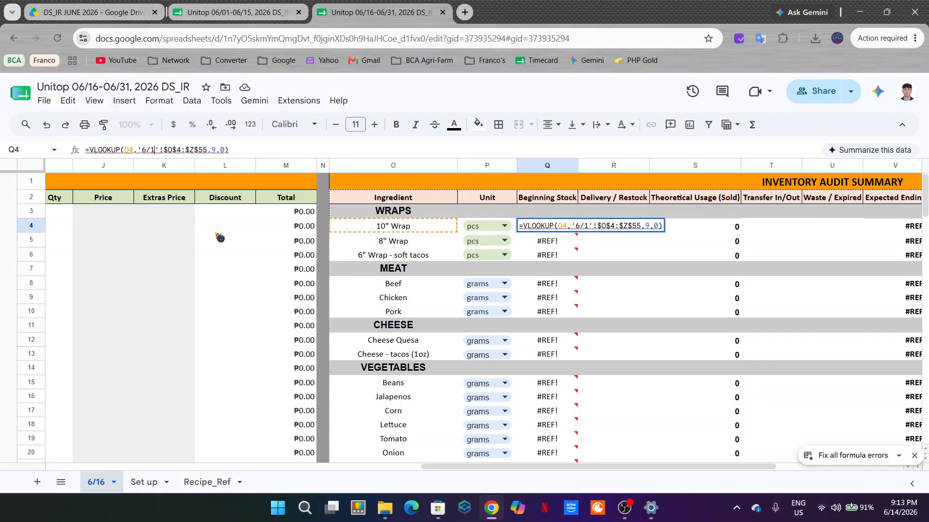
text(5)
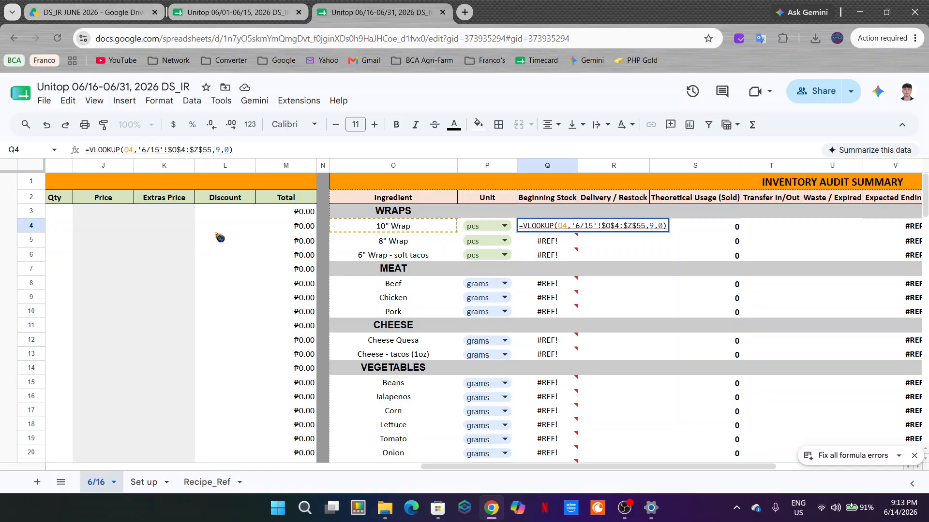
key(Return)
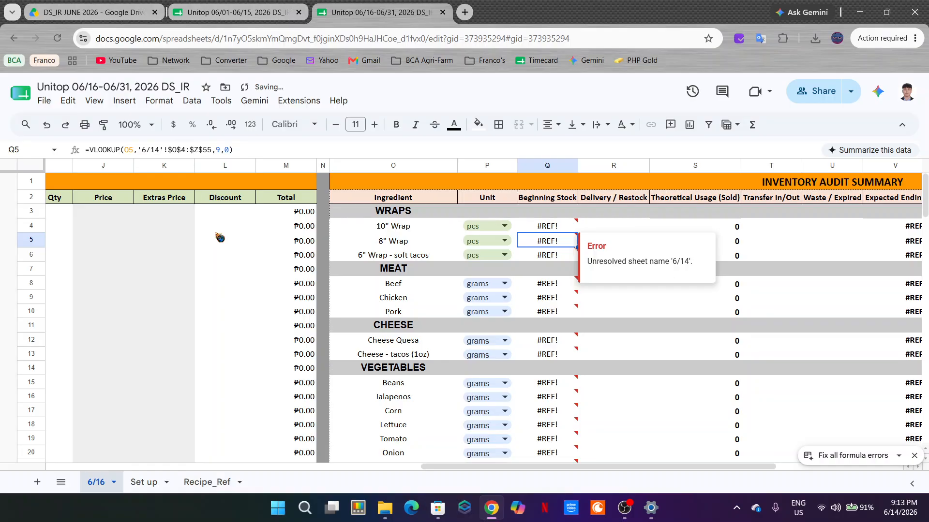
Step: Copy the Beginning Stock formula from Q4 to the remaining wraps in Q5:Q6
key(Up)
key(shift+Down)
key(shift+Down)
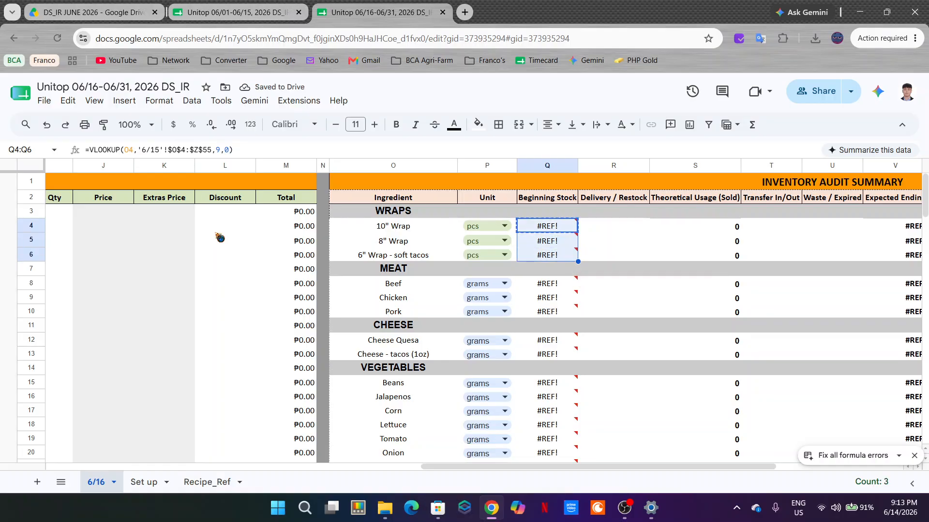
key(Down)
key(Down)
Step: Copy the Beginning Stock formula from Q6 into the meat rows Q8:Q10 and the cheese rows Q12:Q13
key(ctrl+c)
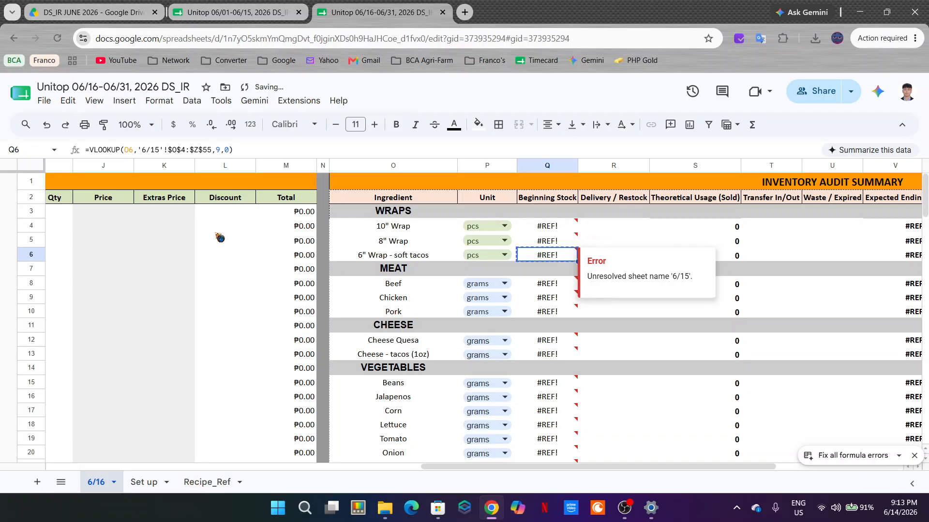
key(Down)
key(Down)
key(shift+Down)
key(shift+Down)
key(ctrl+v)
key(Down)
key(Down)
key(Down)
key(Down)
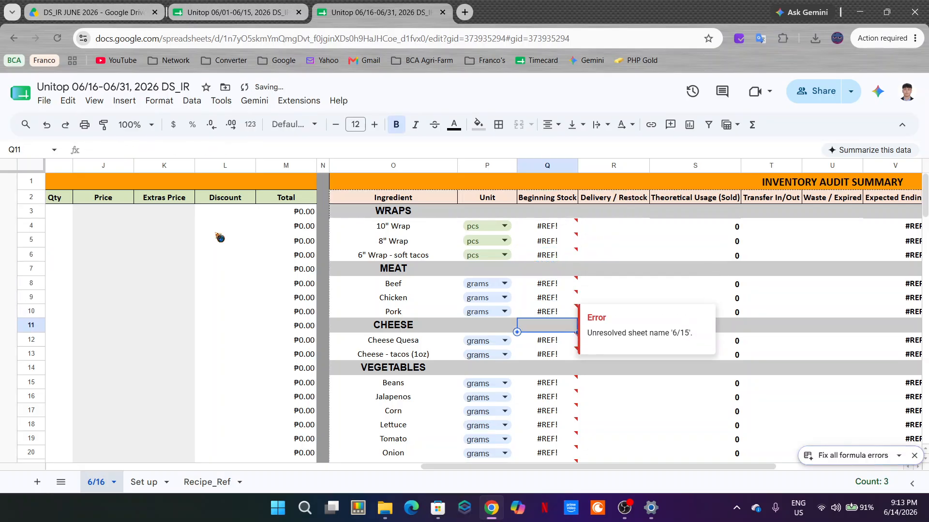
key(shift+Down)
key(ctrl+v)
Step: Paste the Beginning Stock formula into the vegetable rows Q15:Q22 and the homemade sauce rows Q24:Q28
key(Down)
key(Down)
Step: Paste the Beginning Stock formula into the chicken bun sandwich rows Q30:Q32 and the beef taco rows Q34:Q36
key(Down)
key(ctrl+shift+Down)
key(ctrl+v)
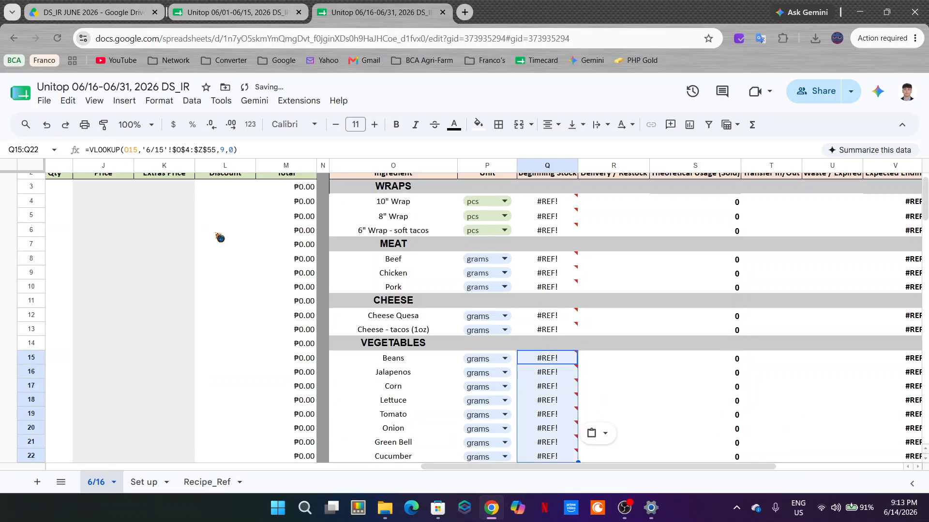
key(ctrl+Down)
key(ctrl+Down)
key(ctrl+shift+Down)
key(ctrl+v)
key(Down)
key(ctrl+Down)
key(ctrl+Down)
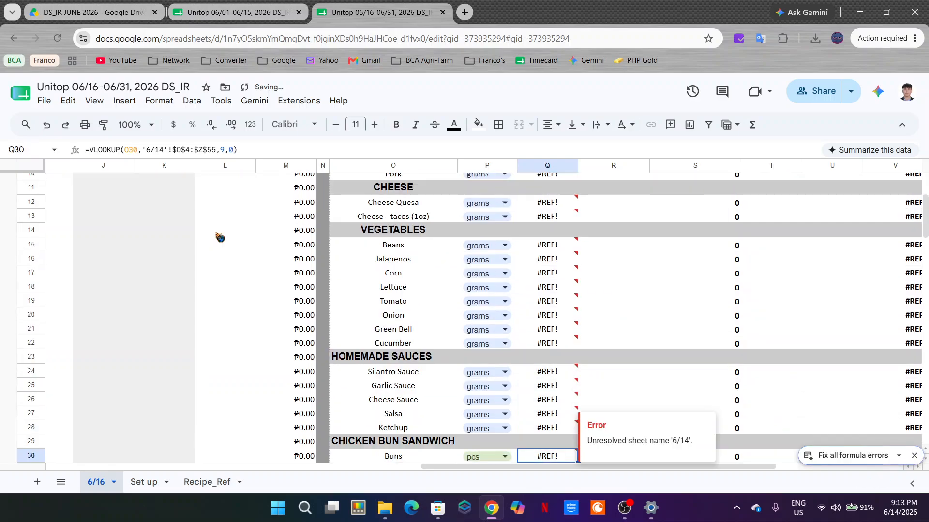
key(ctrl+shift+Down)
key(ctrl+v)
Step: Paste the Beginning Stock formula into the packaging rows Q38:Q40
key(Down)
key(ctrl+Down)
key(ctrl+Down)
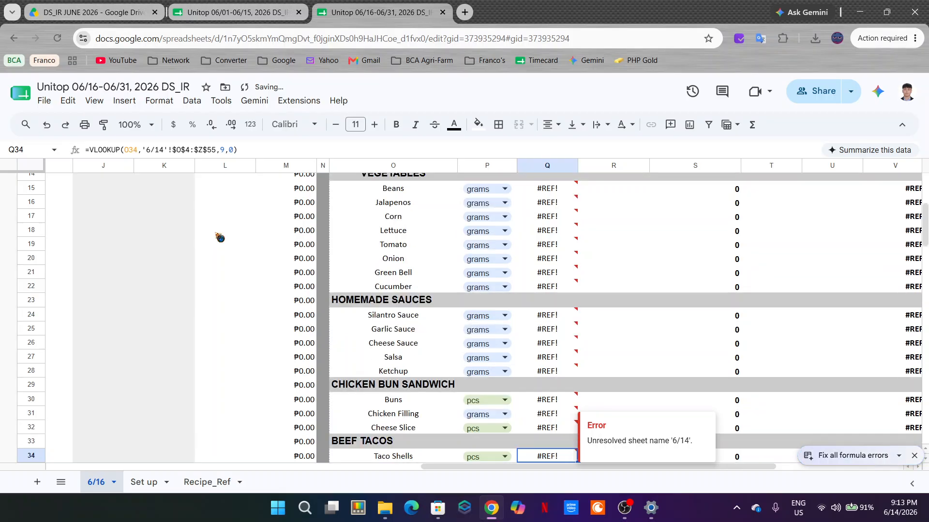
key(ctrl+shift+Down)
key(ctrl+v)
key(Down)
key(ctrl+Down)
key(ctrl+Down)
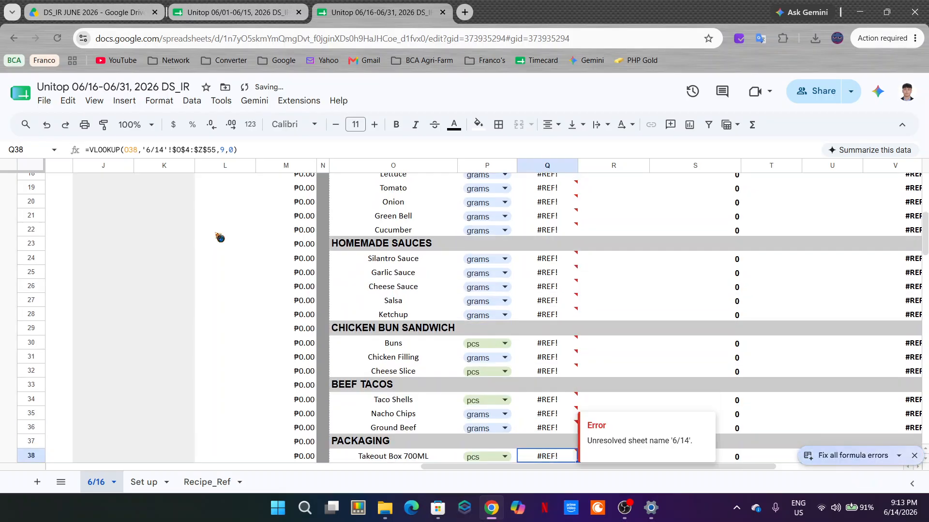
key(ctrl+shift+Down)
key(ctrl+v)
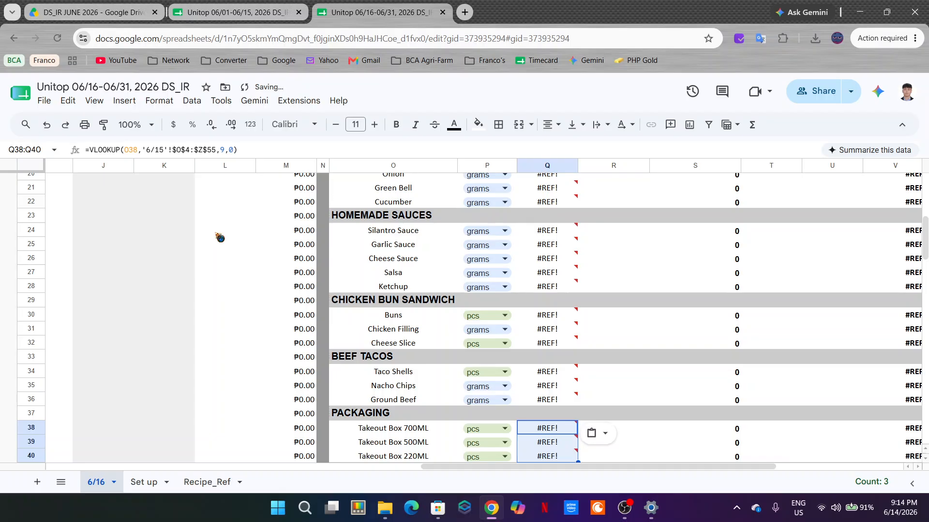
Step: Paste the Beginning Stock formula into the egg row Q42 and the rice row Q44
key(Down)
key(ctrl+Down)
key(ctrl+Down)
key(ctrl+shift+Down)
key(Up)
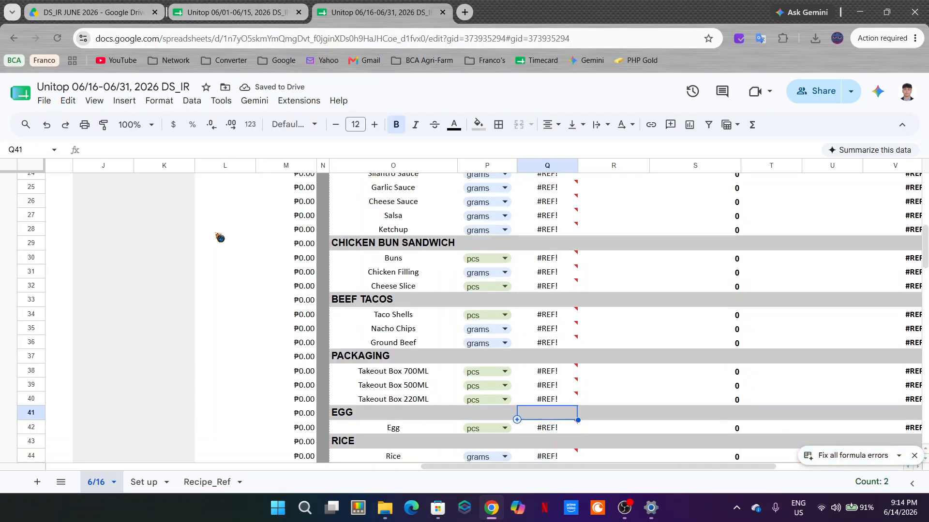
key(Down)
Step: Paste the Beginning Stock formula into the beverage rows Q46:Q49
key(Down)
key(Down)
key(Down)
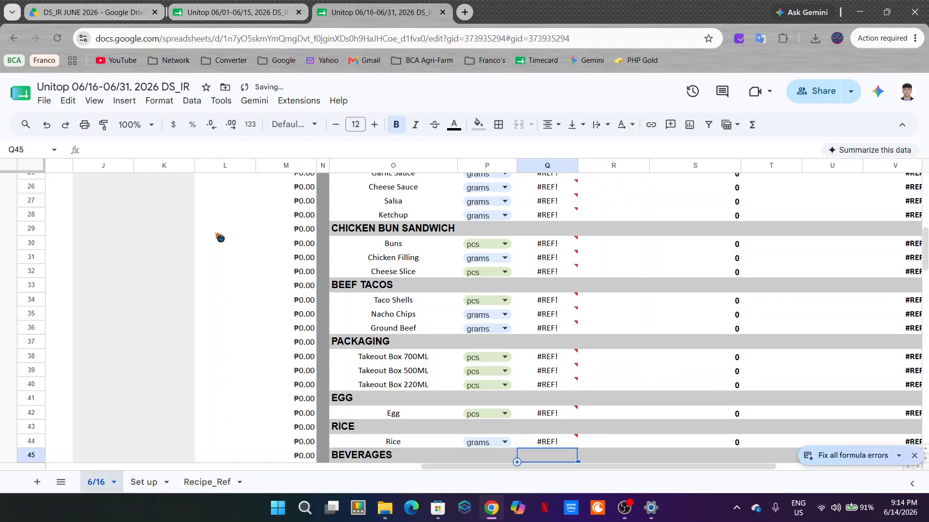
key(Up)
key(Down)
key(Down)
key(Down)
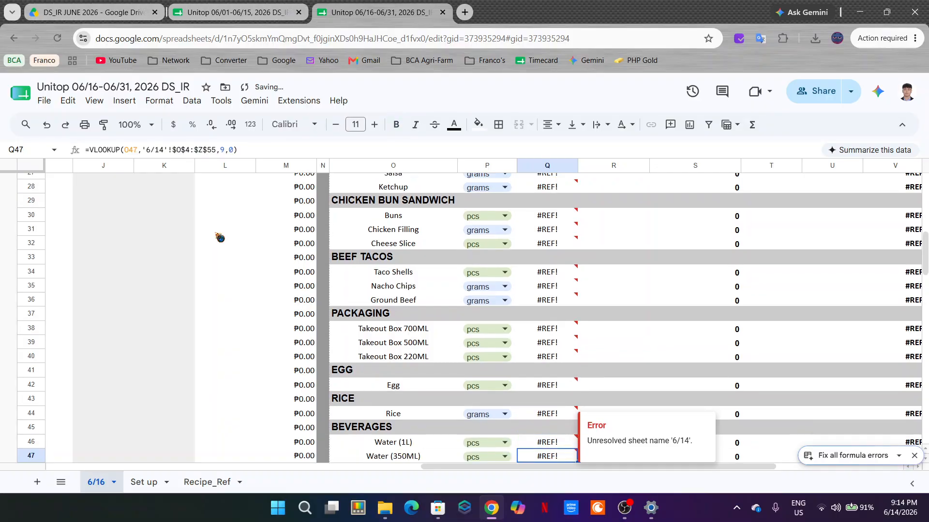
key(Up)
key(ctrl+shift+Down)
Step: Paste the Beginning Stock formula into the Crunchy 400g row Q51 under Peanuts
key(Down)
key(Down)
key(Down)
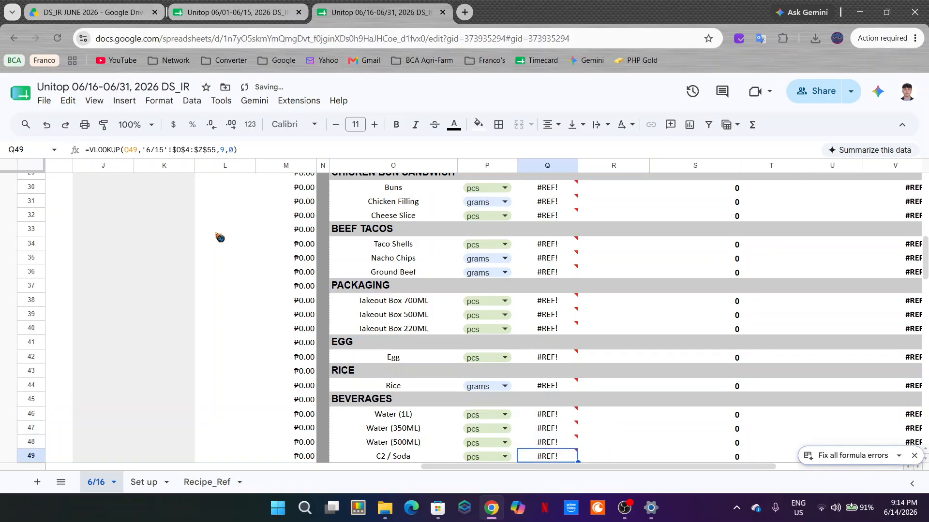
key(Down)
key(Down)
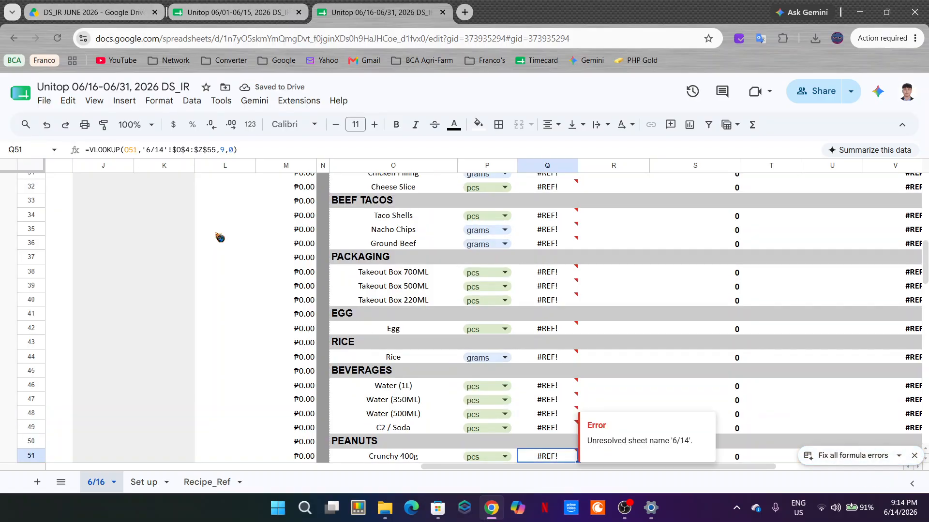
key(Down)
key(Down)
key(Down)
key(Down)
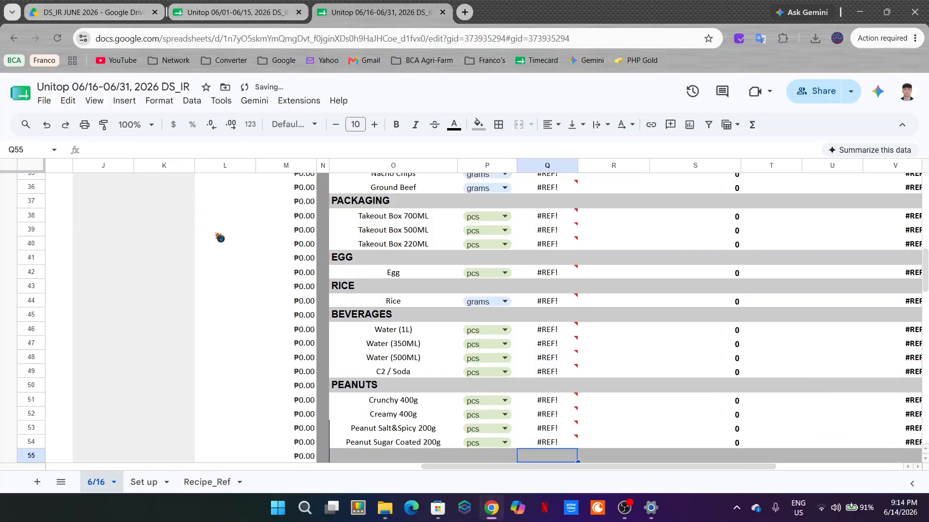
key(Up)
key(Up)
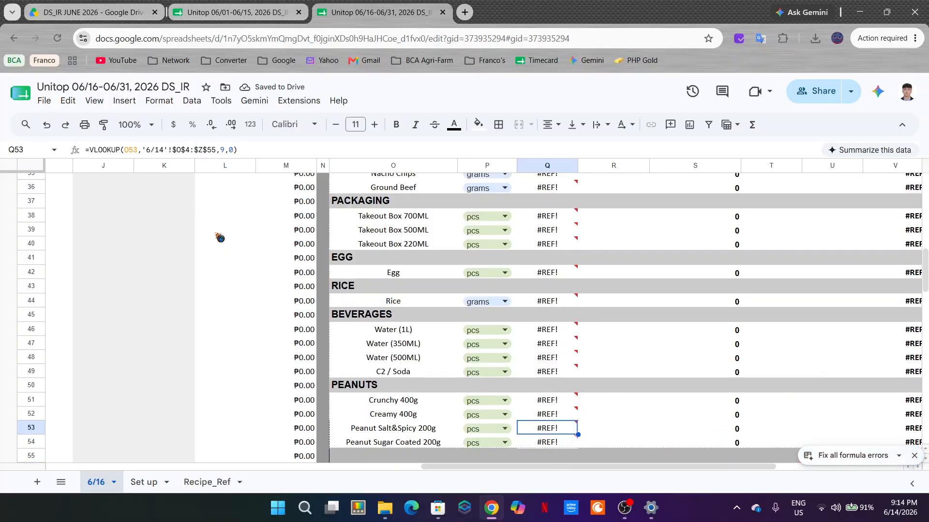
key(Up)
key(Up)
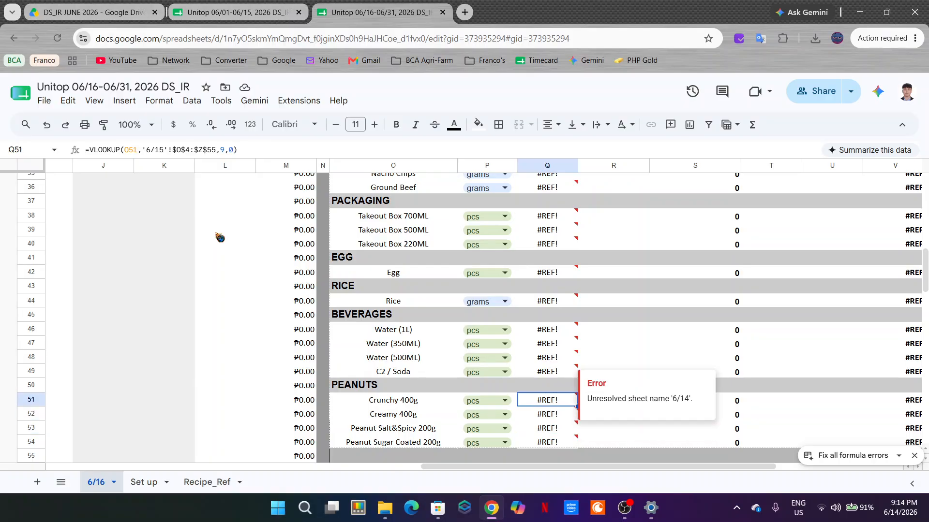
Step: Fill the Beginning Stock formula from Q51 down through the remaining peanut rows to Q54
key(shift+Down)
key(shift+Down)
key(shift+Down)
key(ctrl+d)
key(Down)
key(Down)
key(Down)
key(Down)
key(Down)
key(Down)
key(Down)
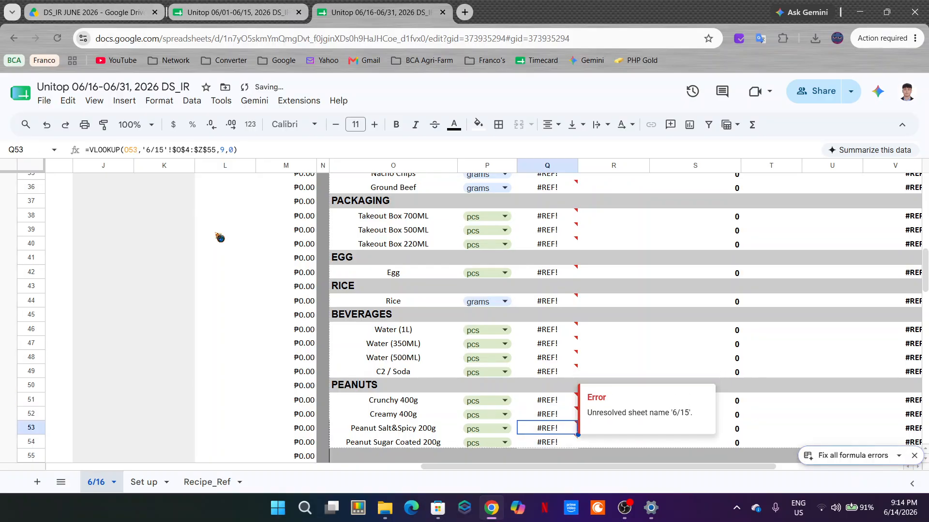
key(Up)
key(Up)
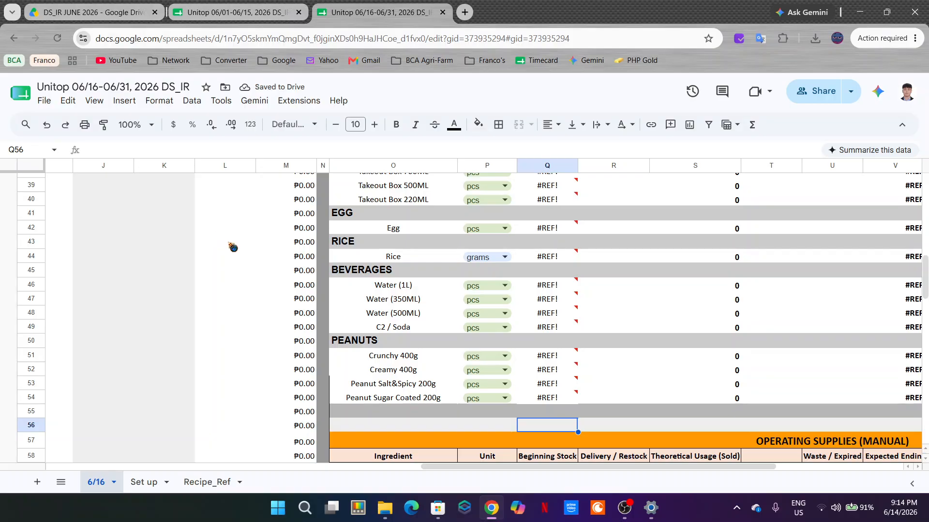
Step: Set the sheet zoom to 75% and look over the stock columns and the sales summary on sheet 6/16
drag(476, 468, 603, 467)
scroll(607, 226, up, 12)
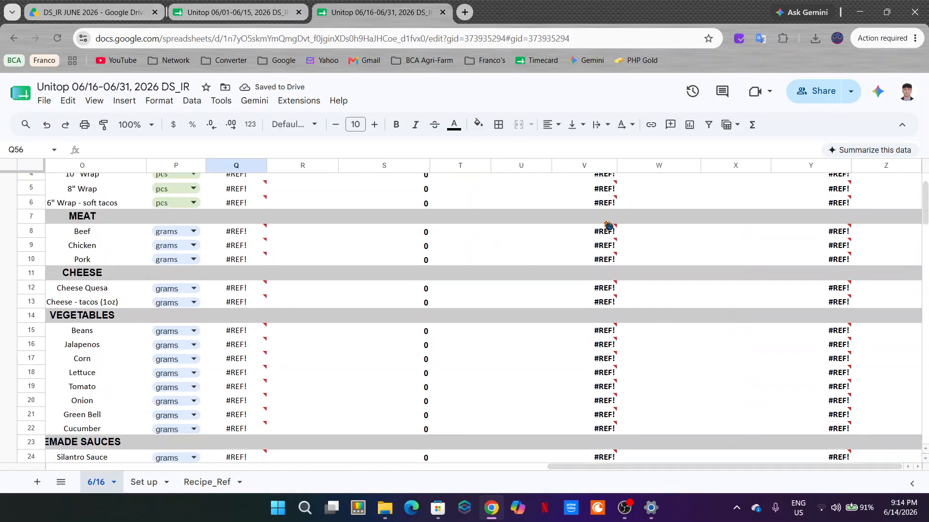
scroll(605, 232, up, 1)
scroll(611, 234, down, 18)
click(135, 125)
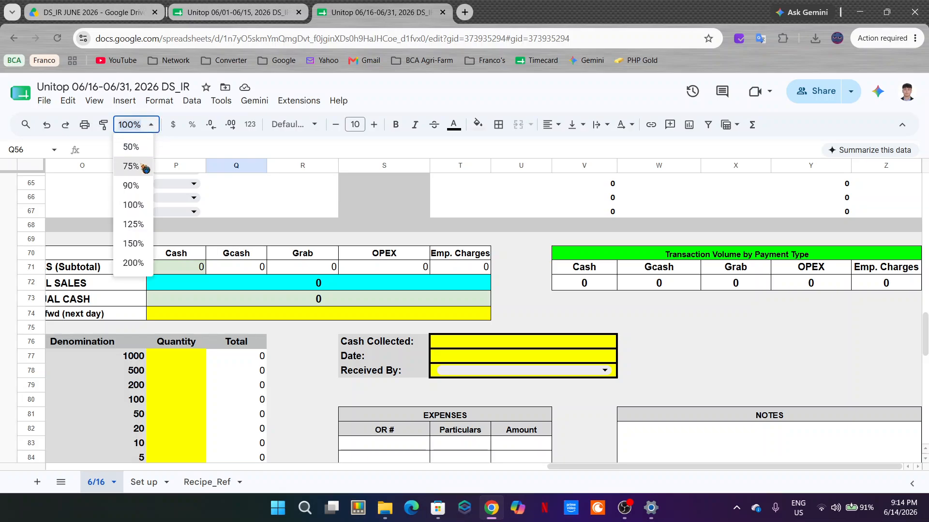
click(131, 166)
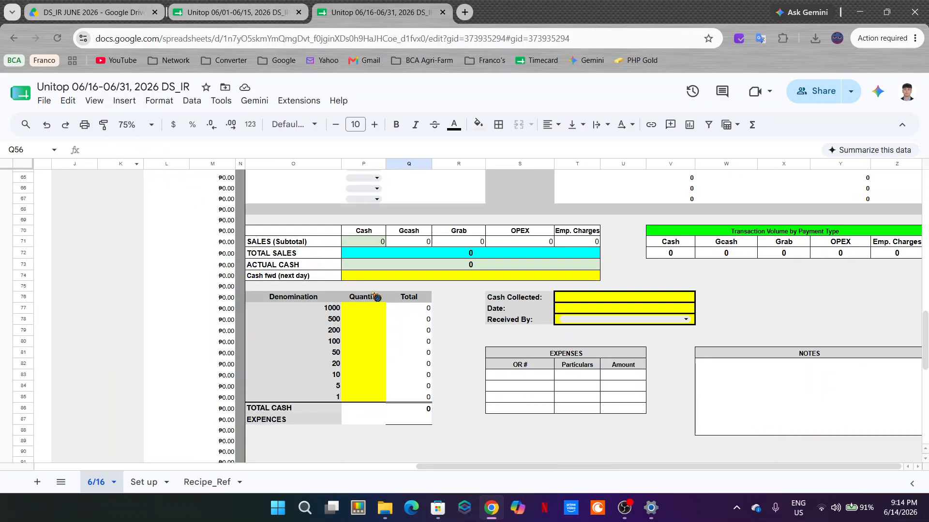
Step: Examine the product recipes on the Recipe_Ref sheet and the payment method list on the Set up sheet
click(221, 477)
scroll(549, 352, down, 15)
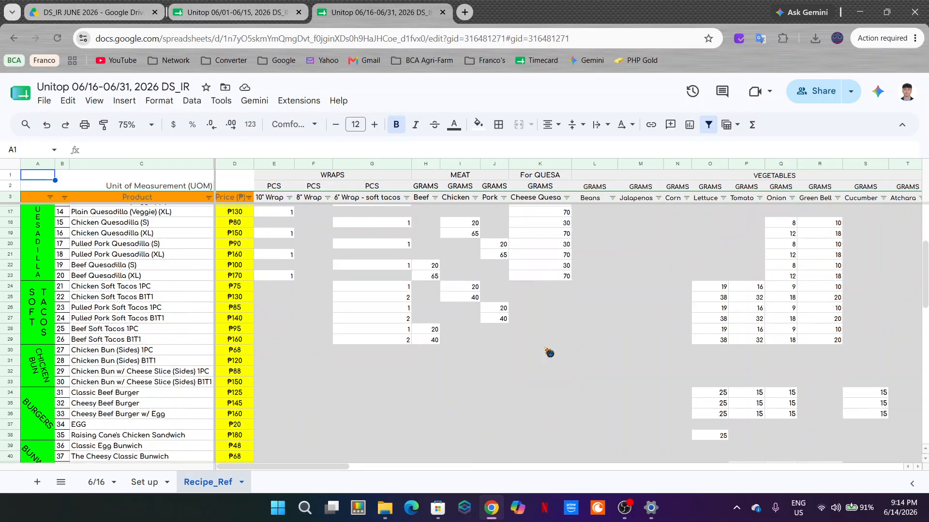
scroll(195, 387, up, 10)
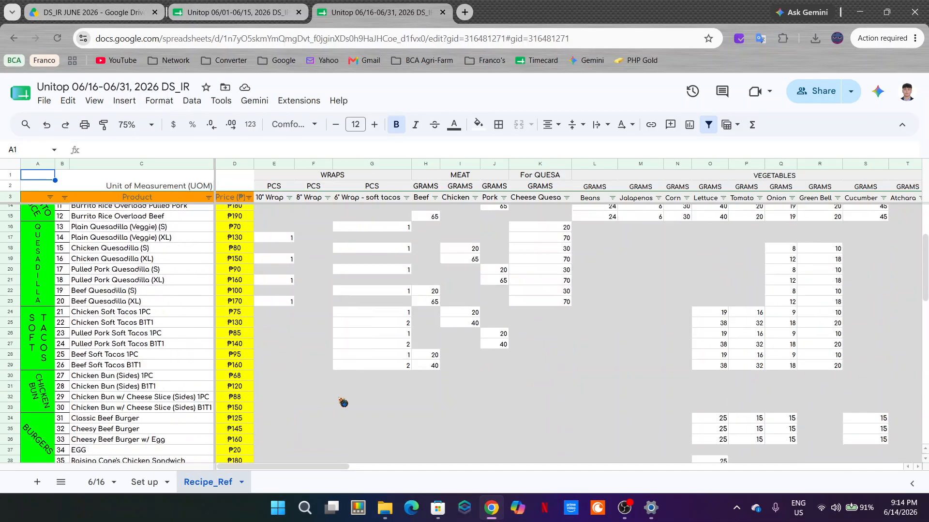
key(ctrl+Page_Up)
drag(89, 191, 93, 334)
click(145, 256)
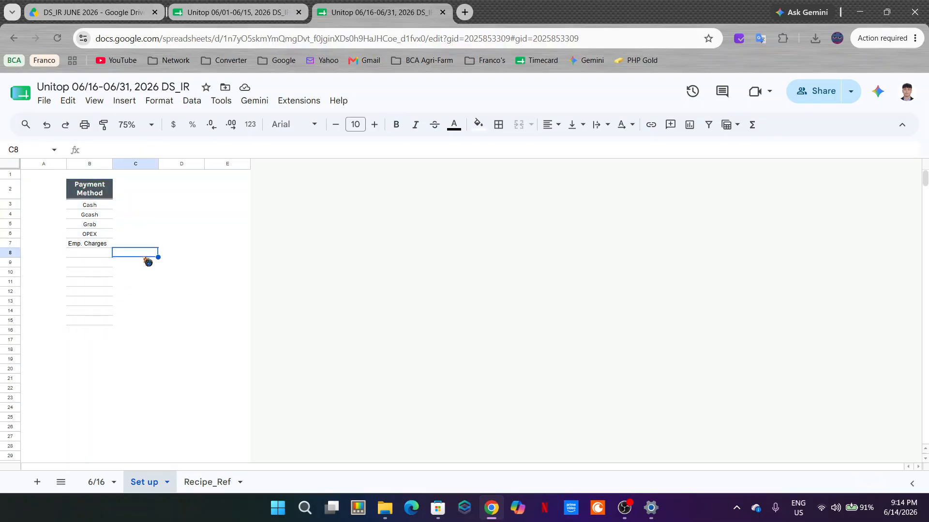
click(89, 244)
Step: Return to sheet 6/16 and examine the product options offered in the first Item Sold cell, F3
click(96, 482)
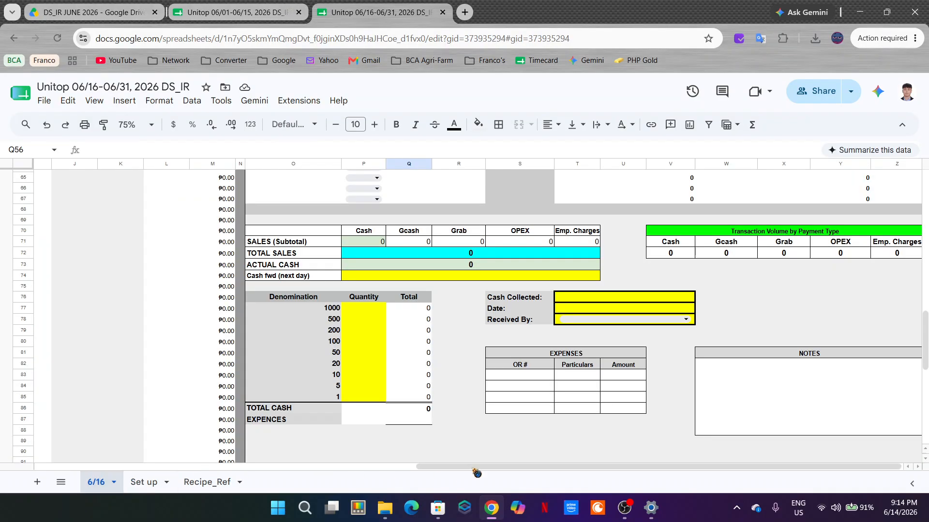
drag(595, 465, 167, 468)
scroll(400, 294, up, 4)
double_click(414, 235)
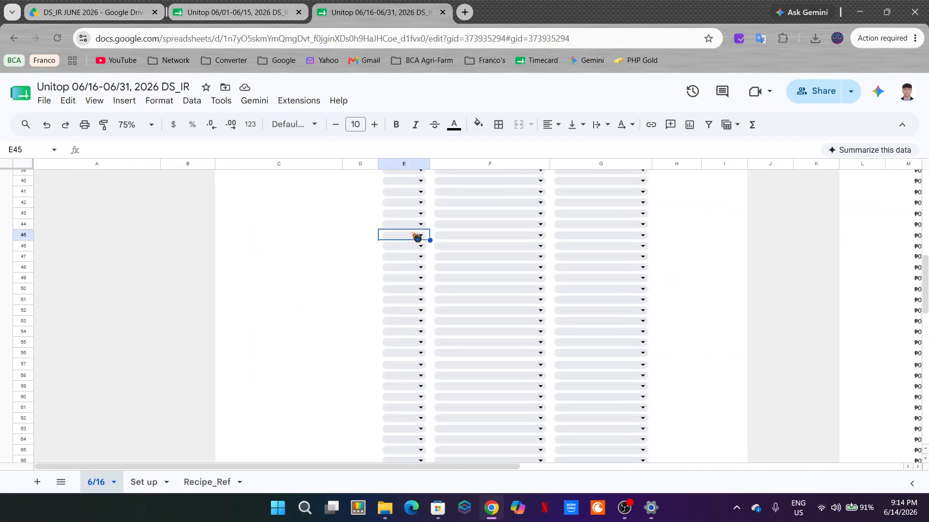
click(692, 237)
scroll(668, 256, up, 10)
double_click(488, 199)
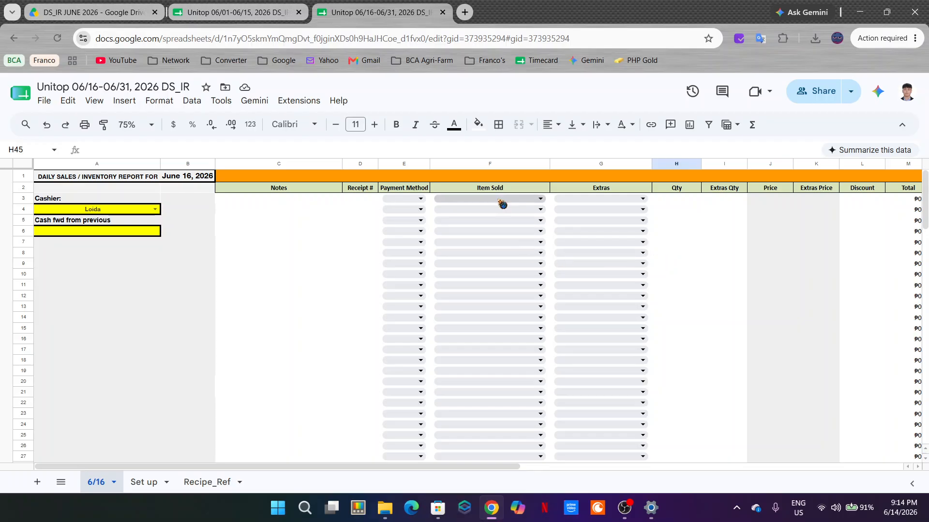
scroll(492, 322, down, 10)
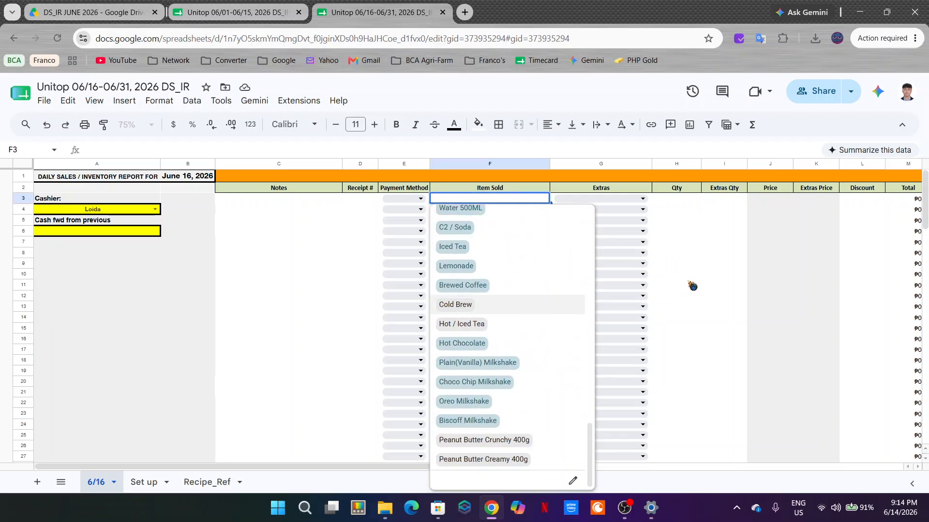
Step: Open the Recipe_Ref sheet to check its product list
click(144, 482)
click(220, 482)
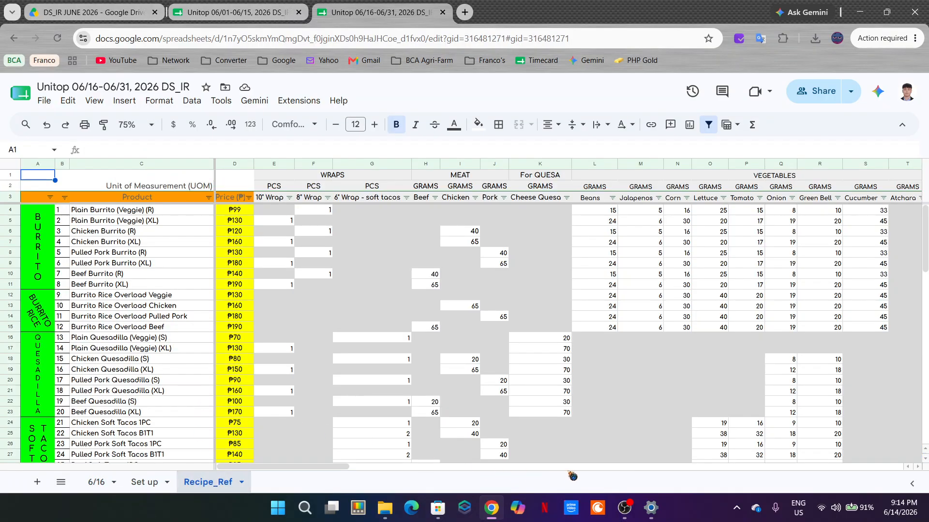